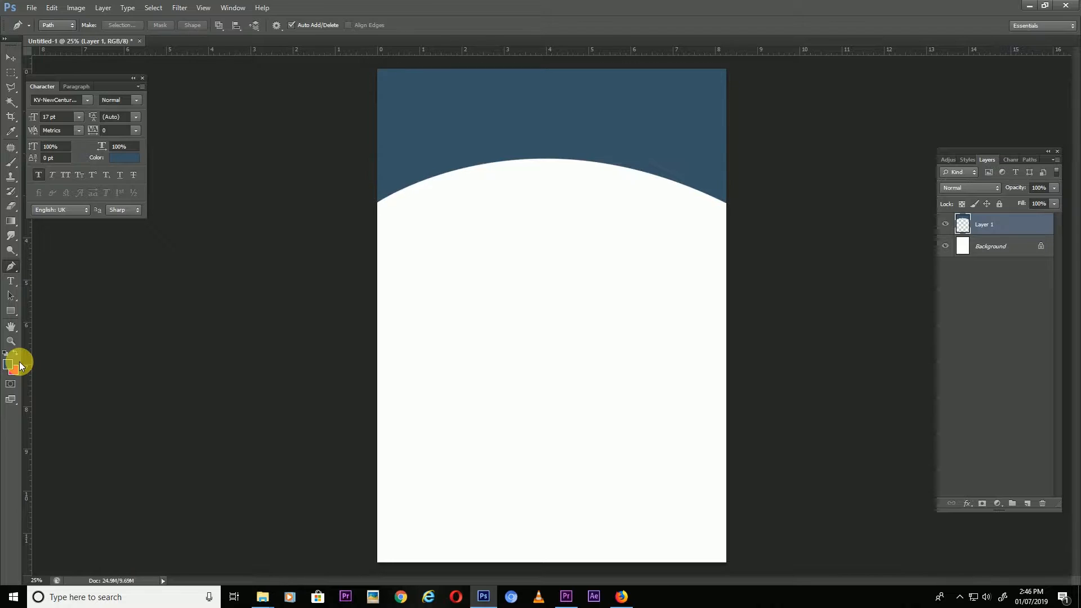
Preview the kids photo in Photos, then drag the school building photo into the flyer at 52.43% scale.
{"action": "key", "text": "v"}
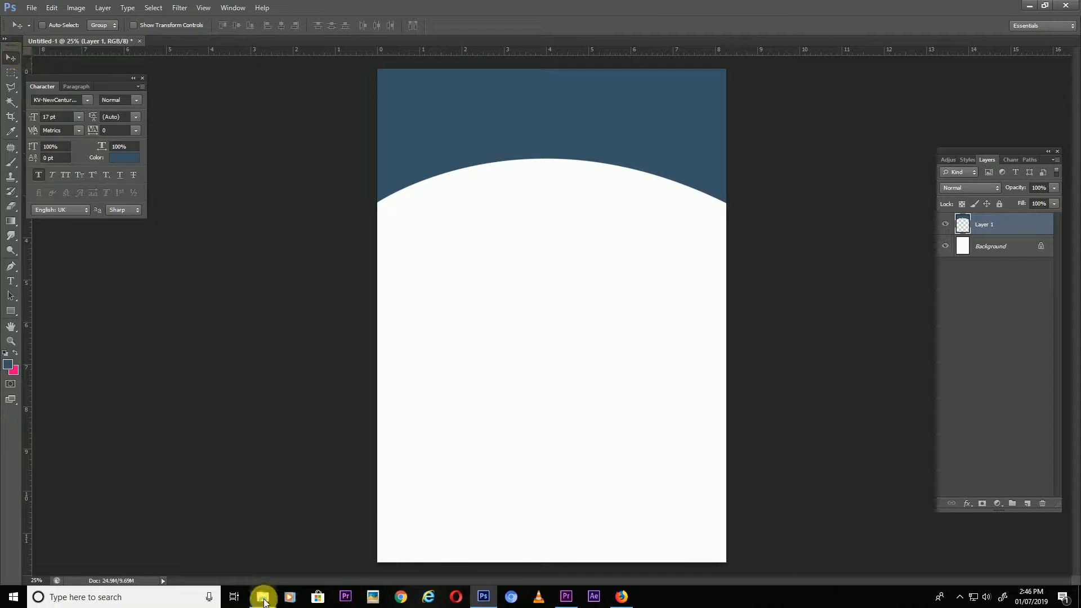
{"action": "mouse_move", "coordinate": [263, 596]}
{"action": "left_click", "coordinate": [382, 566]}
{"action": "double_click", "coordinate": [146, 93]}
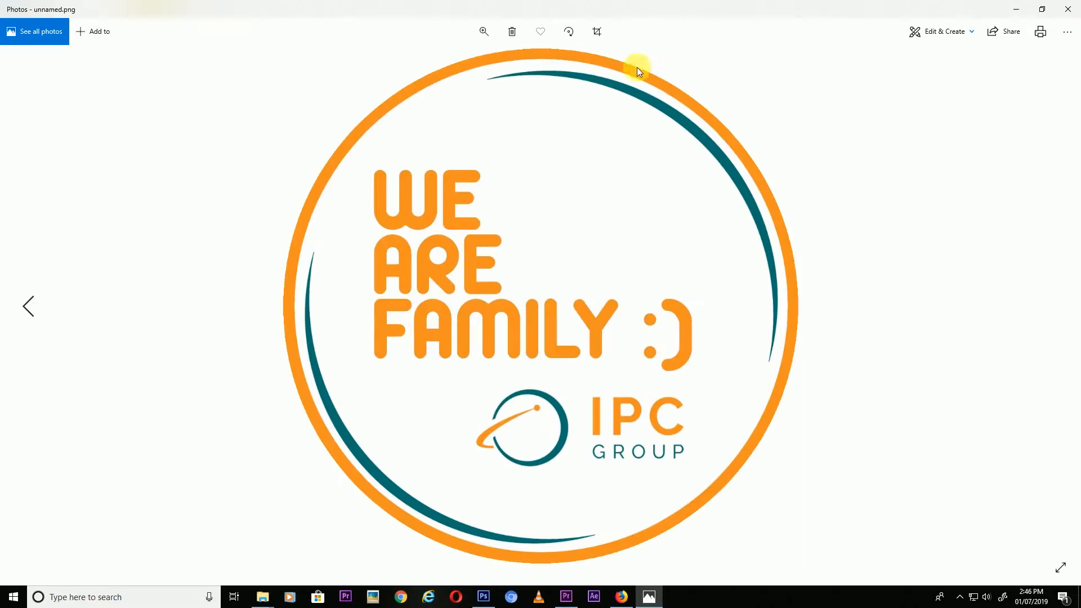
{"action": "left_click", "coordinate": [1067, 9]}
{"action": "left_click_drag", "start_coordinate": [131, 99], "coordinate": [604, 172]}
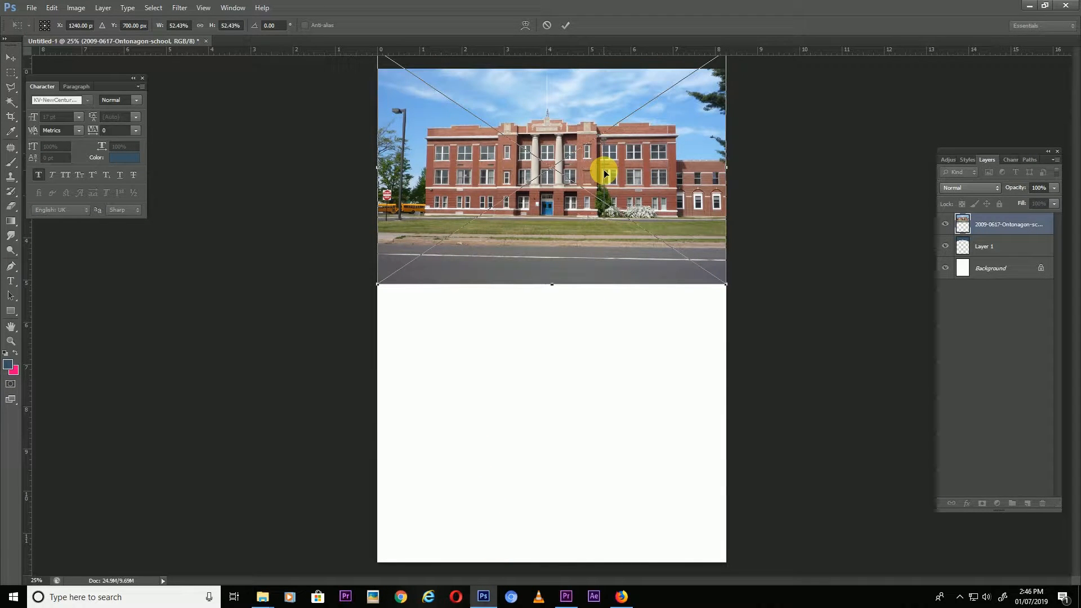
Commit the school photo, clip it into the curved header shape, and shift it upward.
{"action": "key", "text": "Return"}
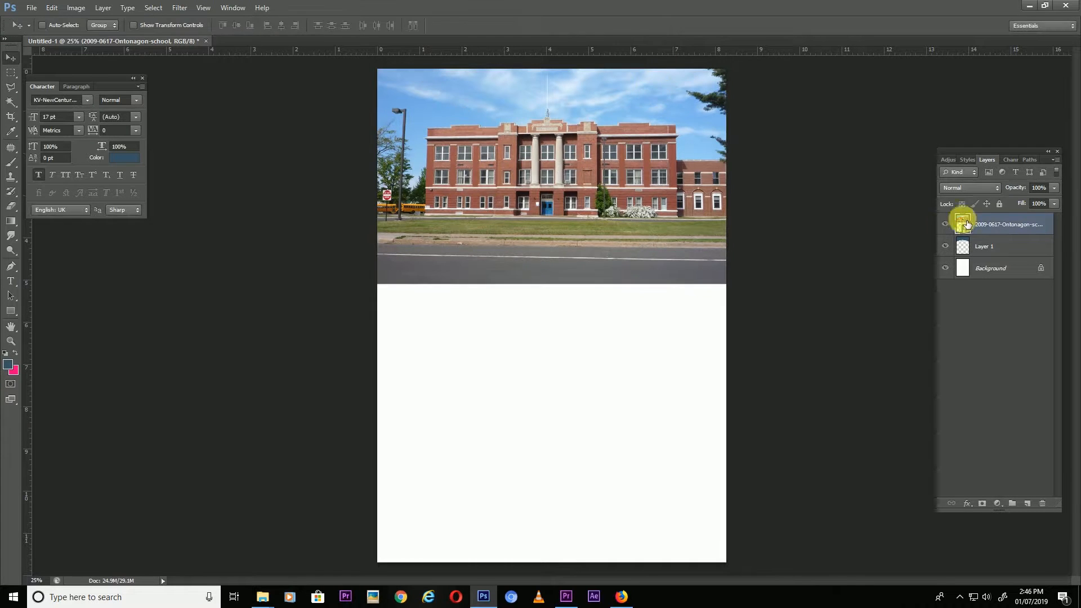
{"action": "right_click", "coordinate": [951, 223]}
{"action": "left_click", "coordinate": [912, 363]}
{"action": "left_click_drag", "start_coordinate": [714, 194], "coordinate": [679, 131]}
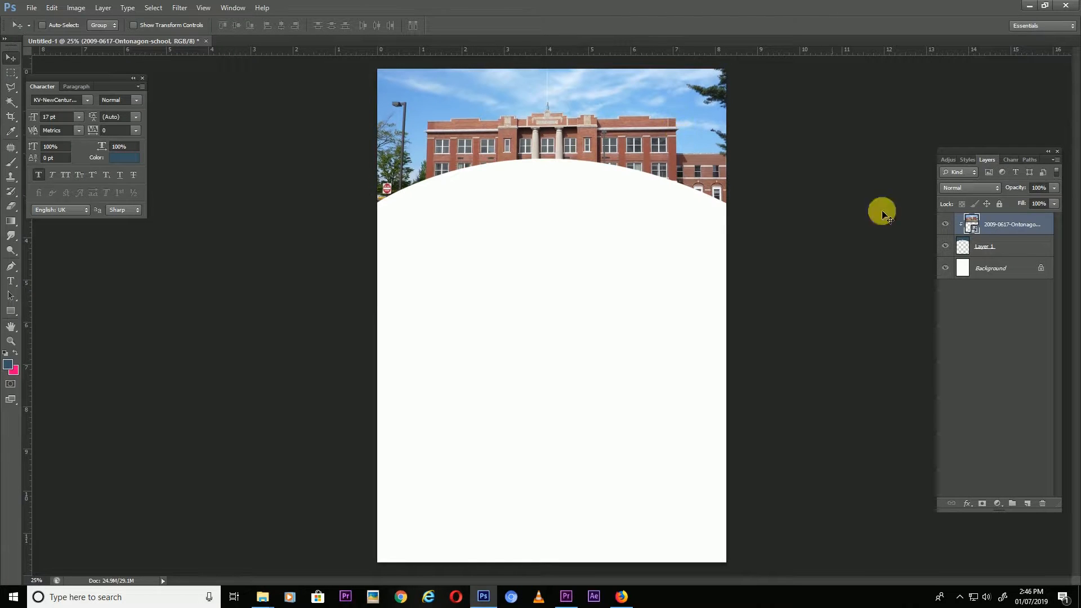
Stretch the Layer 1 header shape to 129.61% height and nudge the school photo down.
{"action": "left_click", "coordinate": [996, 246]}
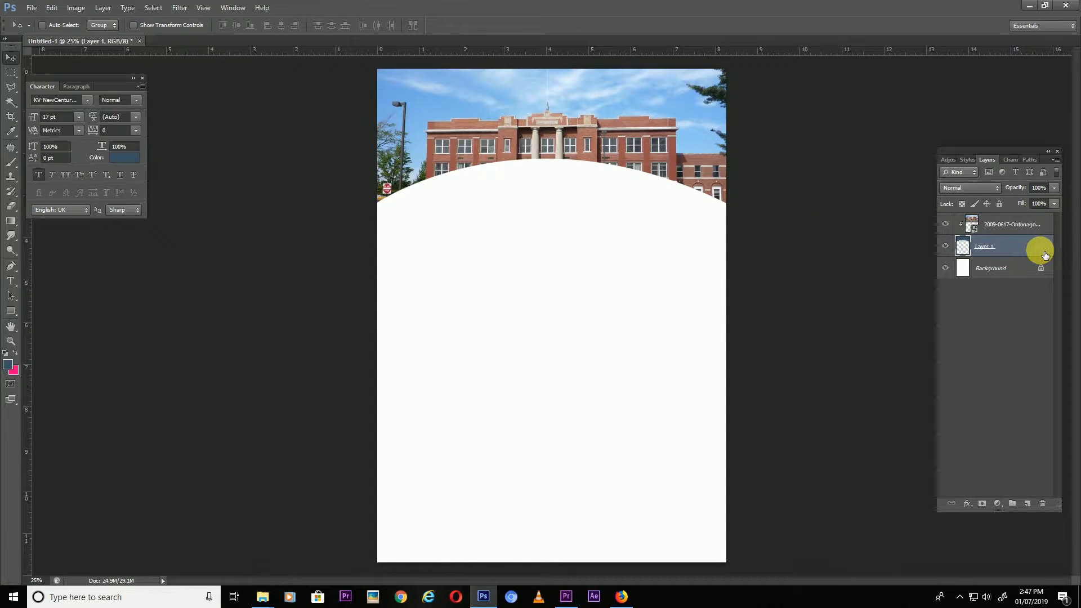
{"action": "key", "text": "ctrl+t"}
{"action": "left_click_drag", "start_coordinate": [553, 207], "coordinate": [559, 245]}
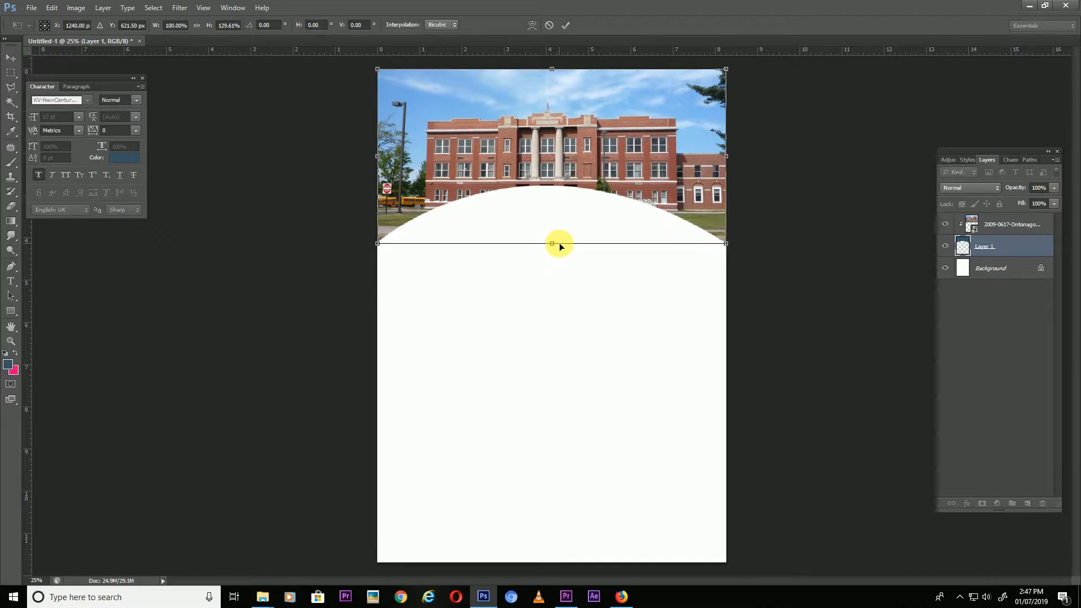
{"action": "key", "text": "Return"}
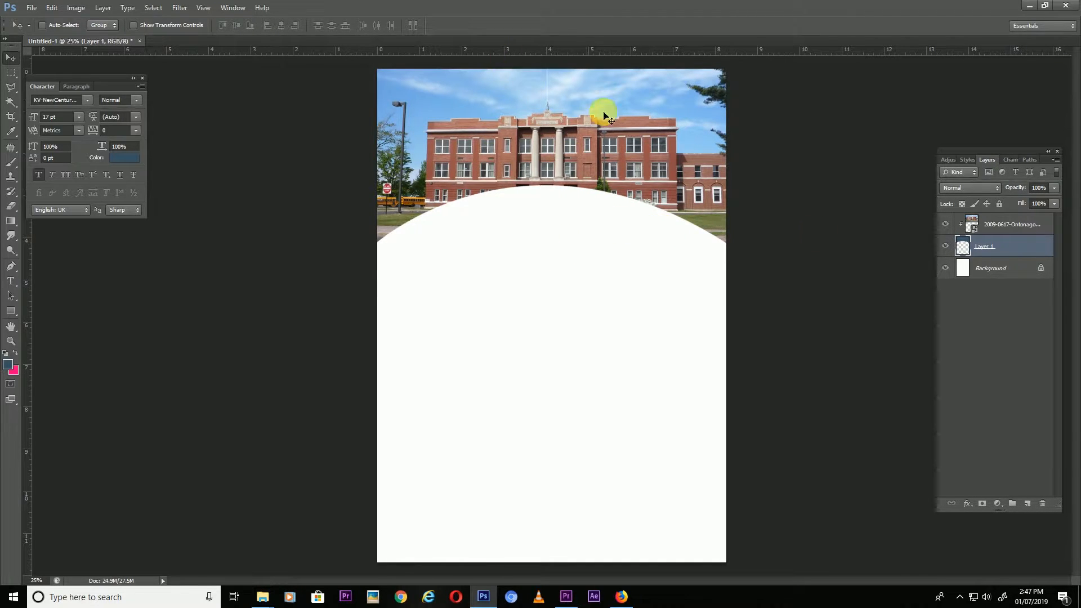
{"action": "left_click", "coordinate": [996, 226]}
{"action": "key", "text": "shift+Down"}
{"action": "key", "text": "shift+Down"}
{"action": "key", "text": "shift+Down"}
{"action": "key", "text": "shift+Down"}
{"action": "key", "text": "shift+Down"}
{"action": "key", "text": "shift+Down"}
{"action": "key", "text": "shift+Down"}
{"action": "key", "text": "shift+Down"}
{"action": "key", "text": "shift+Down"}
{"action": "key", "text": "shift+Down"}
{"action": "key", "text": "shift+Down"}
{"action": "key", "text": "shift+Down"}
{"action": "key", "text": "shift+Down"}
{"action": "key", "text": "shift+Down"}
{"action": "key", "text": "shift+Down"}
{"action": "key", "text": "shift+Down"}
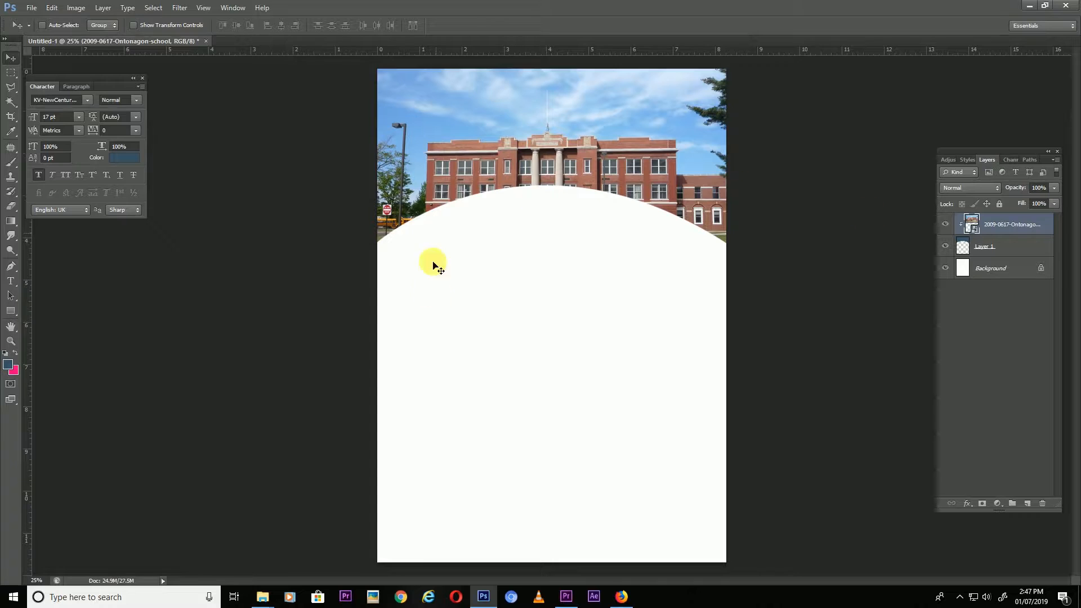
On a new layer, draw the curved band outline with the Pen tool and make it a selection.
{"action": "left_click", "coordinate": [1029, 504]}
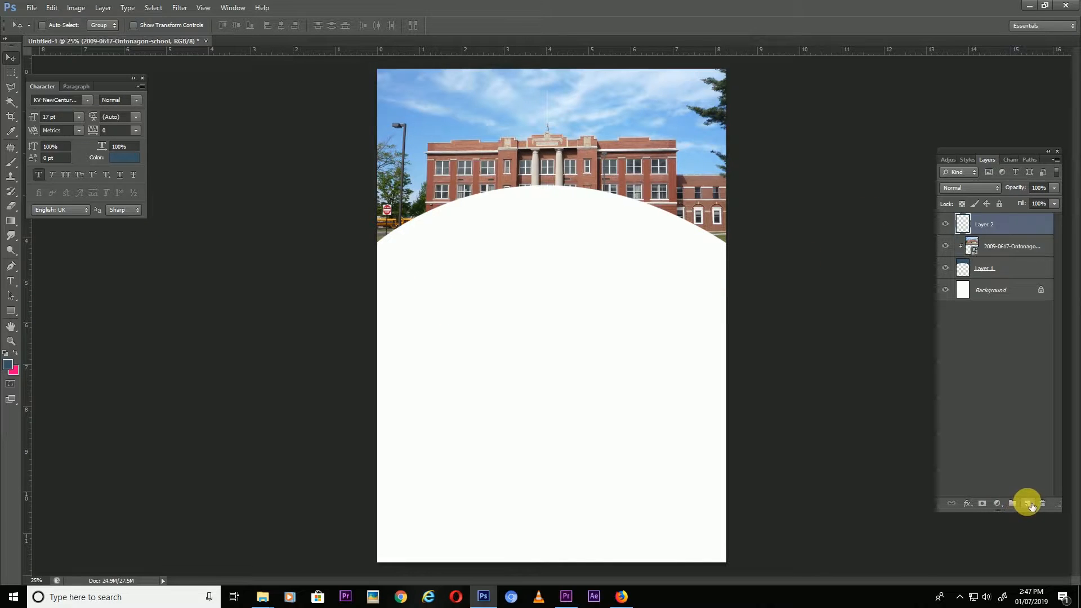
{"action": "key", "text": "p"}
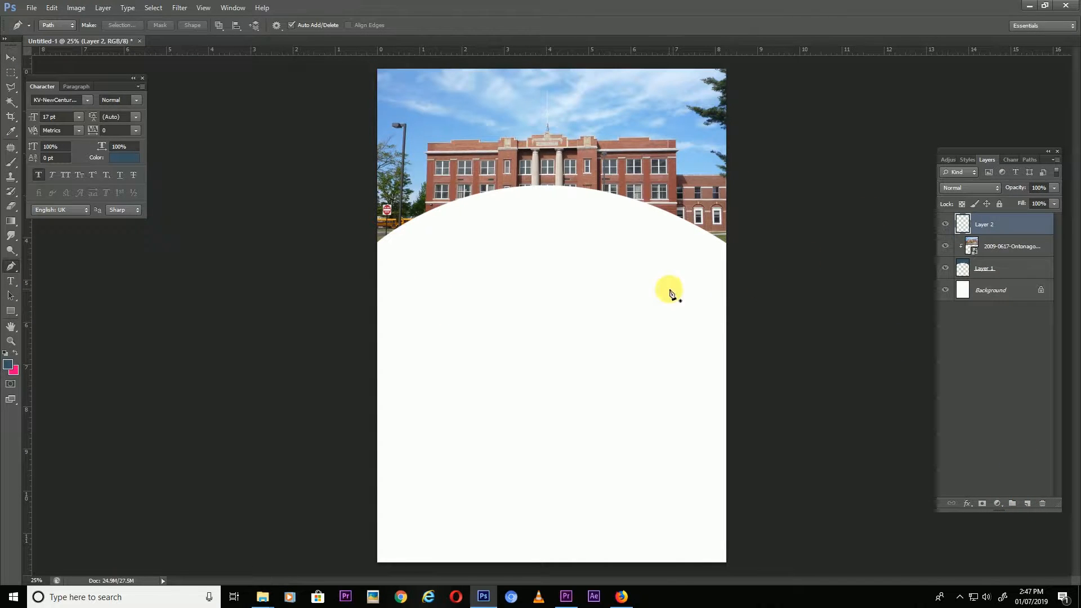
{"action": "left_click", "coordinate": [375, 269]}
{"action": "left_click_drag", "start_coordinate": [743, 280], "coordinate": [955, 442]}
{"action": "left_click", "coordinate": [744, 280], "text": "alt"}
{"action": "left_click_drag", "start_coordinate": [364, 419], "coordinate": [196, 569]}
{"action": "left_click", "coordinate": [364, 419], "text": "alt"}
{"action": "left_click", "coordinate": [376, 269]}
{"action": "left_click", "coordinate": [136, 30]}
{"action": "left_click", "coordinate": [615, 174]}
Fill the band selection with orange #f6790a.
{"action": "left_click", "coordinate": [8, 364]}
{"action": "left_click_drag", "start_coordinate": [233, 319], "coordinate": [234, 358]}
{"action": "left_click_drag", "start_coordinate": [194, 231], "coordinate": [213, 232]}
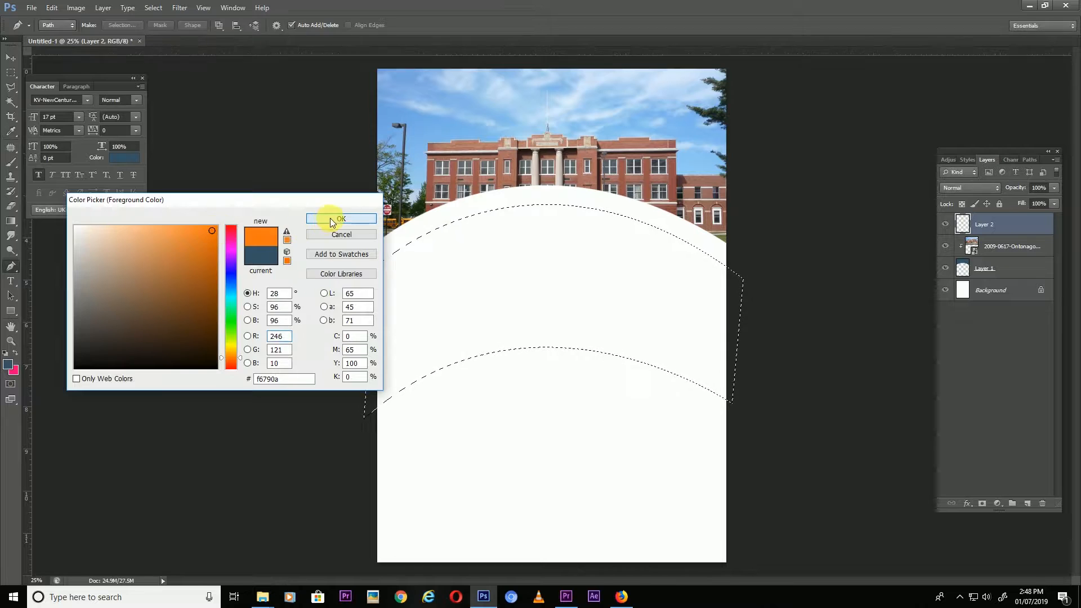
{"action": "left_click", "coordinate": [328, 219]}
{"action": "key", "text": "alt+BackSpace"}
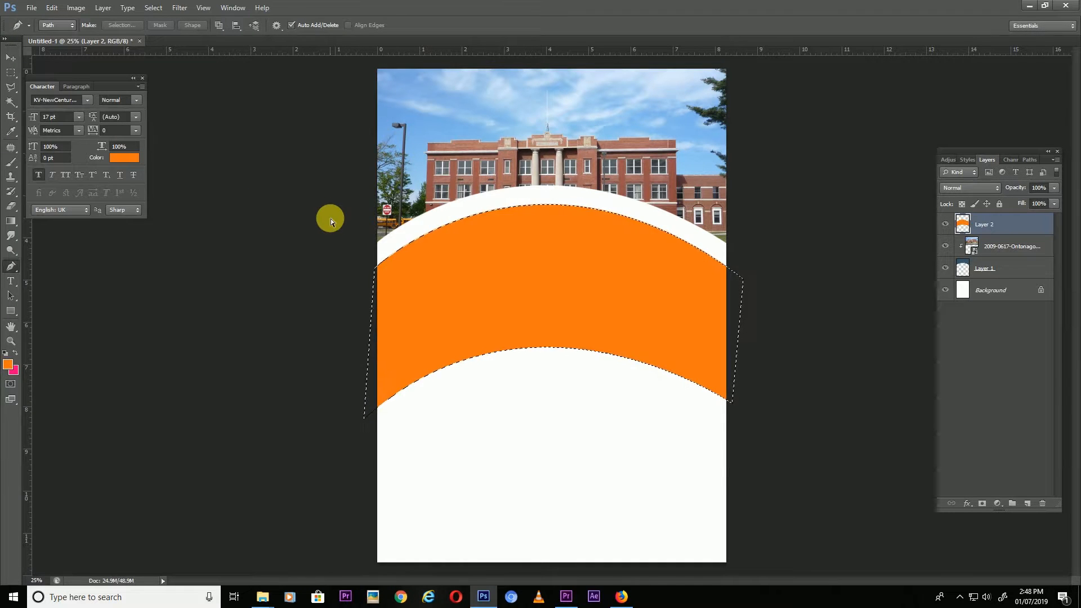
Set up a gradient with the band's orange at both ends and a lighter orange in the middle.
{"action": "left_click", "coordinate": [12, 225]}
{"action": "left_click", "coordinate": [68, 25]}
{"action": "double_click", "coordinate": [631, 359]}
{"action": "left_click", "coordinate": [532, 294]}
{"action": "key", "text": "Return"}
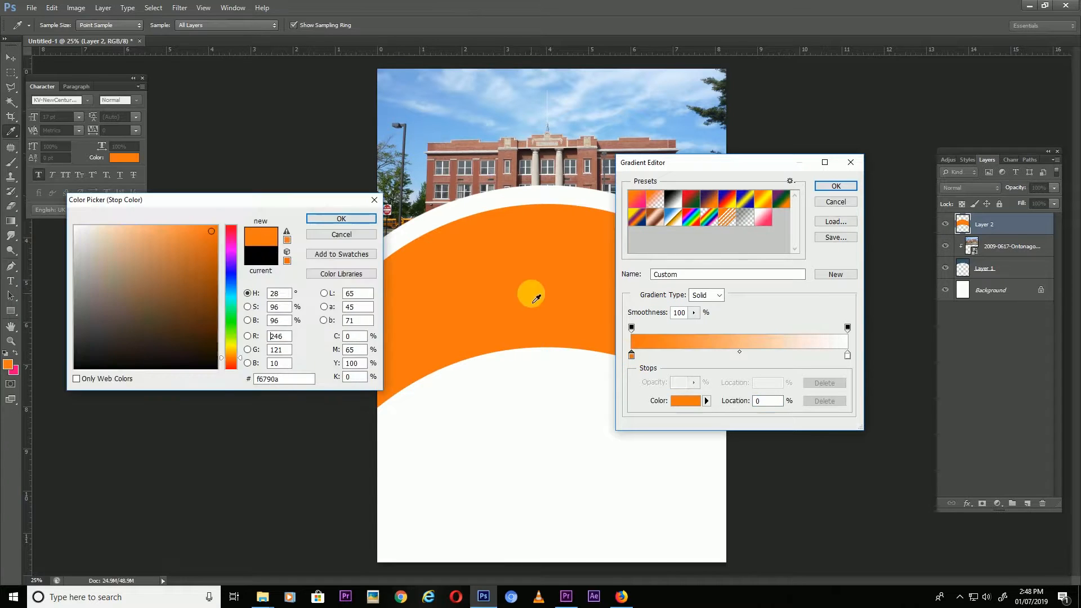
{"action": "left_click", "coordinate": [847, 357]}
{"action": "left_click", "coordinate": [516, 292]}
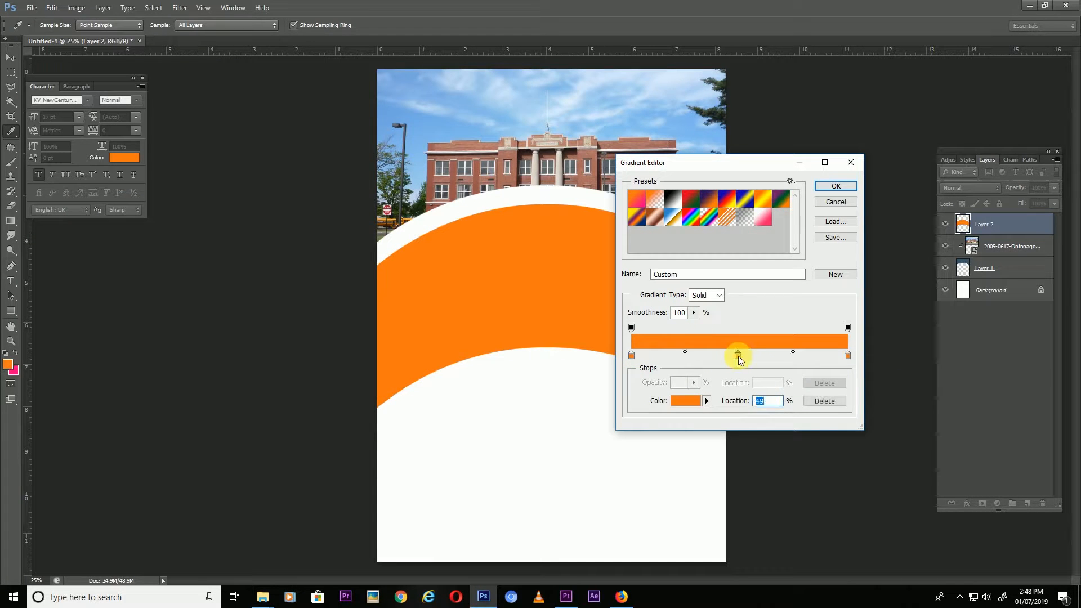
{"action": "double_click", "coordinate": [738, 356]}
{"action": "left_click", "coordinate": [174, 234]}
{"action": "left_click", "coordinate": [326, 220]}
{"action": "left_click", "coordinate": [836, 186]}
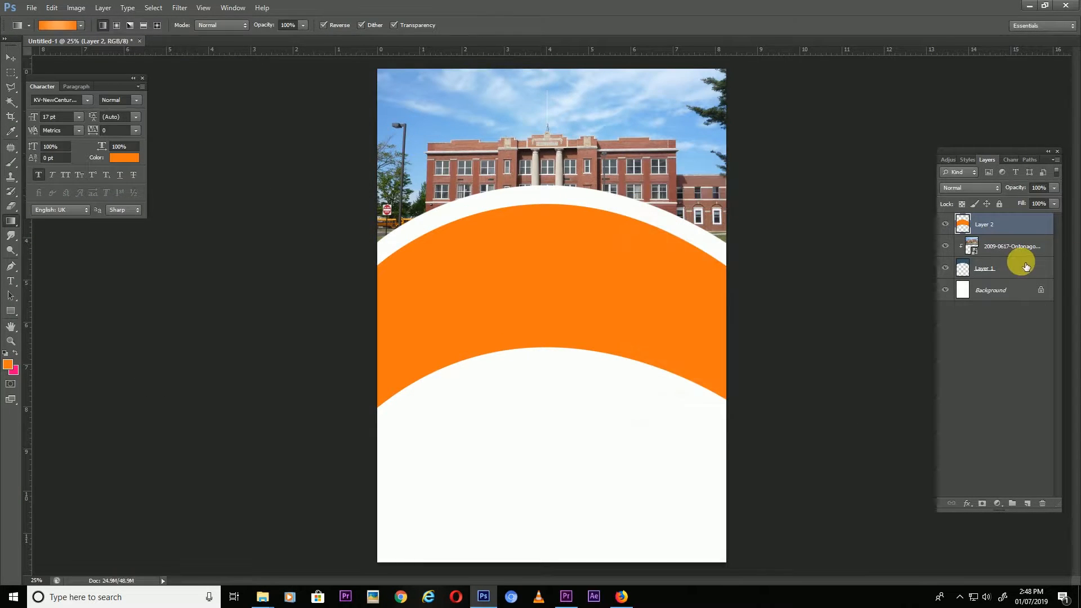
Sweep the orange gradient horizontally across the band selection, then deselect.
{"action": "left_click_drag", "start_coordinate": [456, 268], "coordinate": [550, 273]}
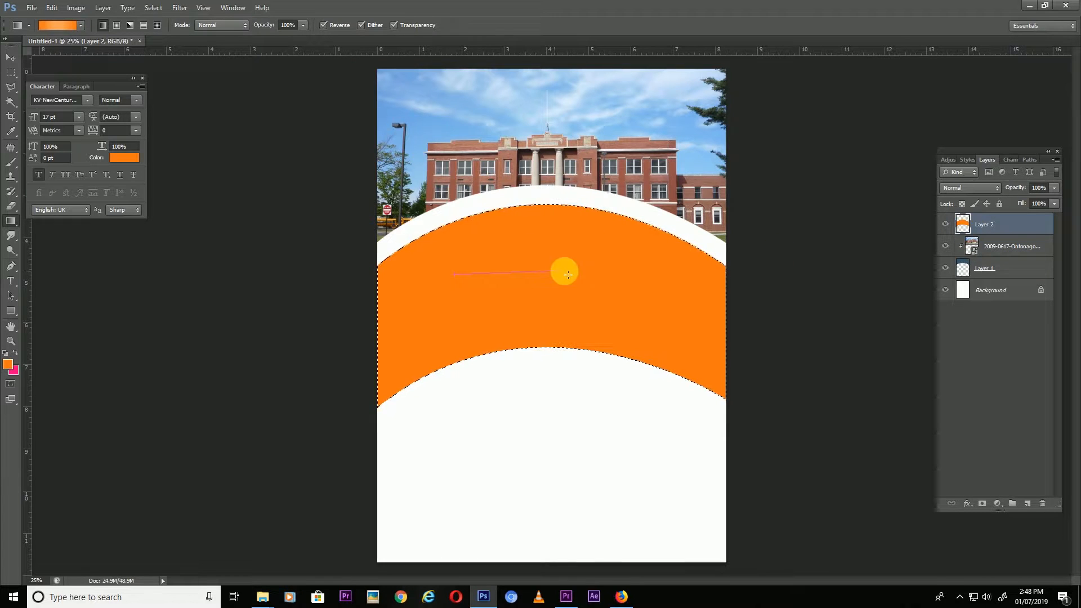
{"action": "left_click_drag", "start_coordinate": [383, 290], "coordinate": [674, 299]}
{"action": "key", "text": "ctrl+d"}
Add a thin orange gradient strip along the top edge of the white curve.
{"action": "key", "text": "v"}
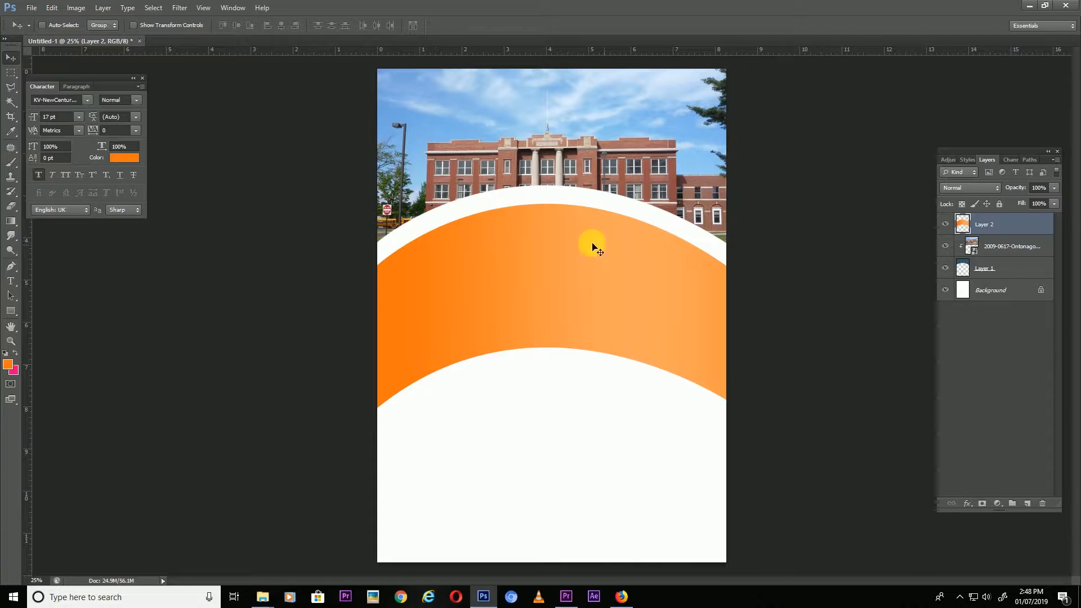
{"action": "key", "text": "ctrl+plus"}
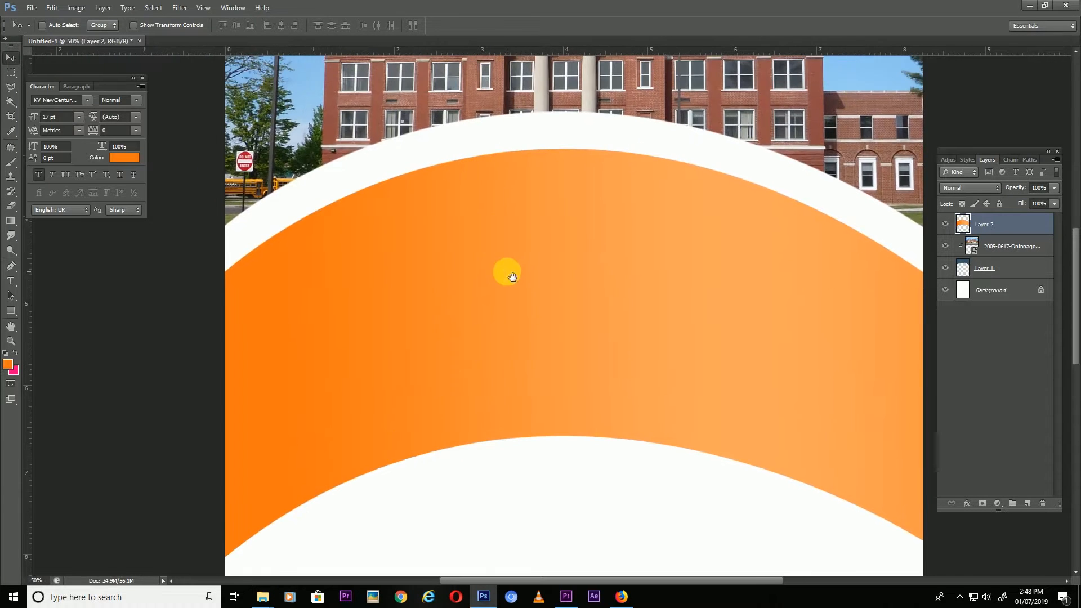
{"action": "key", "text": "p"}
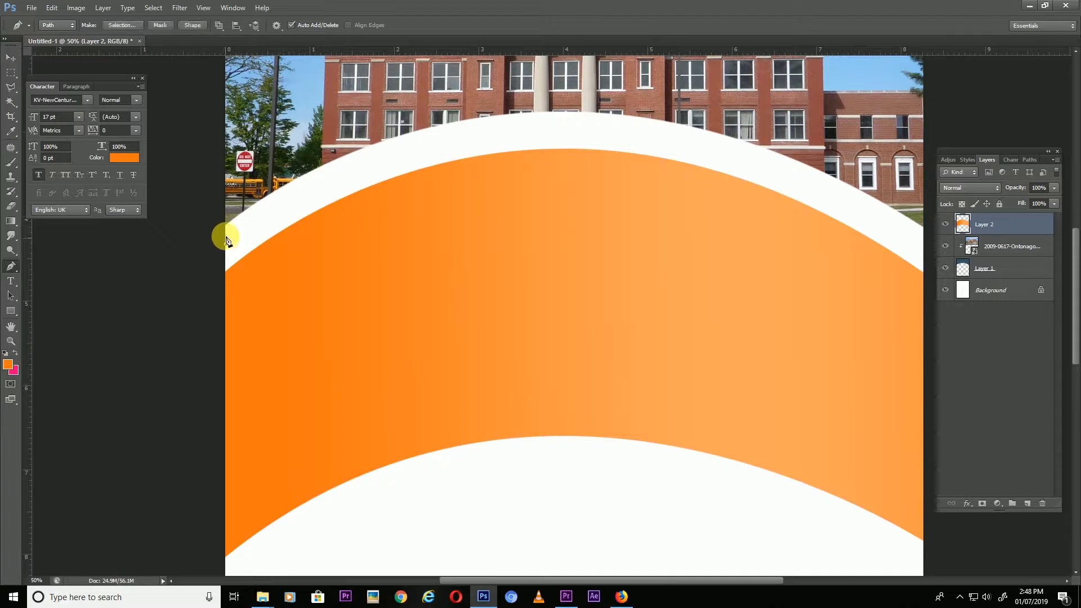
{"action": "left_click_drag", "start_coordinate": [583, 112], "coordinate": [788, 127]}
{"action": "left_click", "coordinate": [226, 244]}
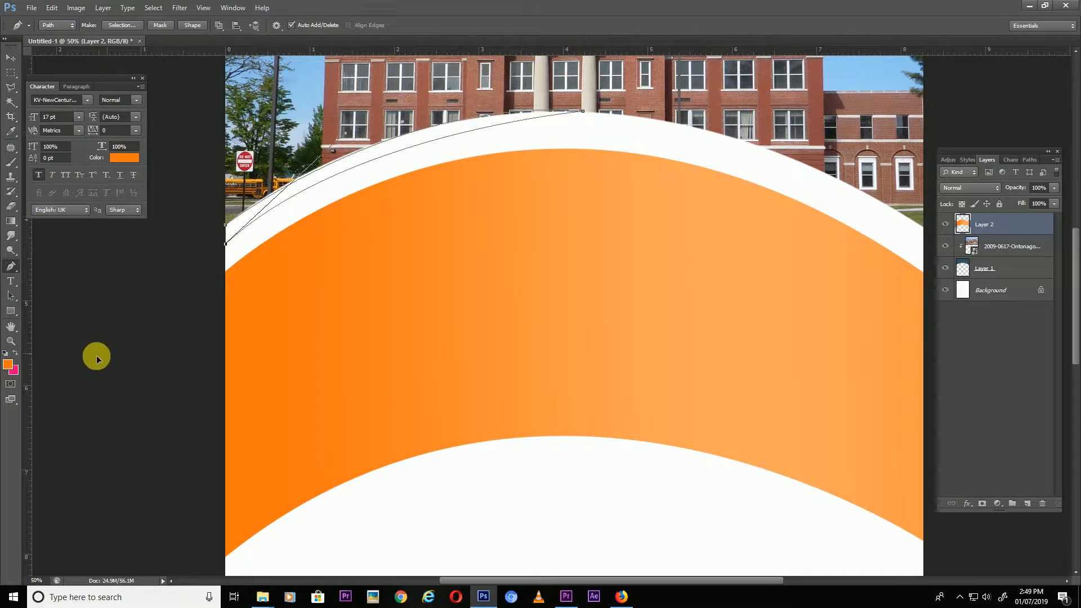
{"action": "left_click", "coordinate": [116, 25]}
{"action": "left_click", "coordinate": [586, 175]}
{"action": "key", "text": "g"}
{"action": "left_click_drag", "start_coordinate": [292, 188], "coordinate": [463, 141]}
{"action": "key", "text": "ctrl+d"}
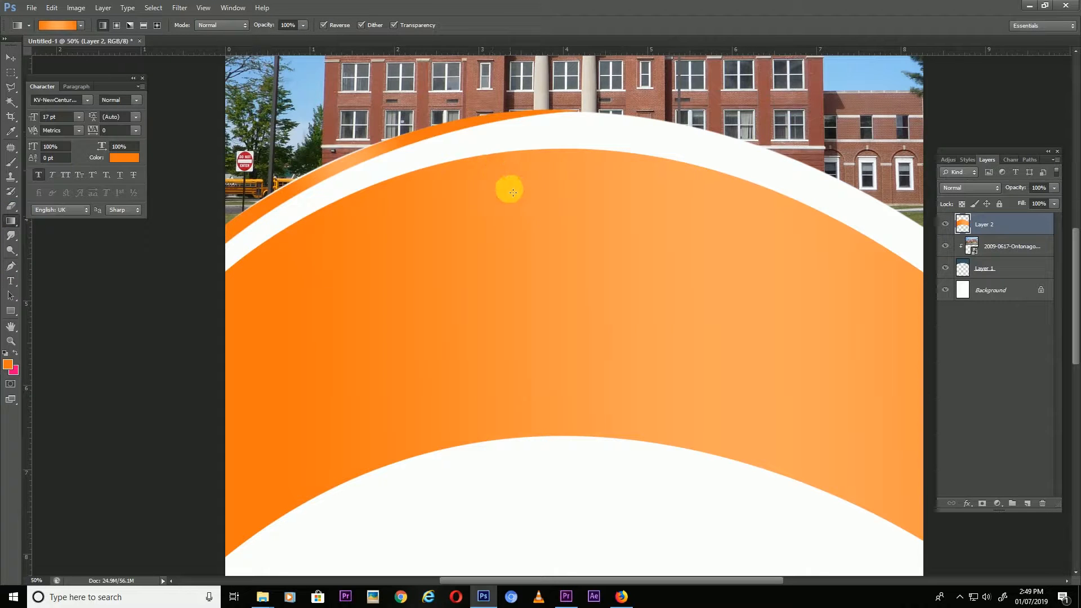
{"action": "key", "text": "ctrl+minus"}
Commit a free transform on the orange band layer.
{"action": "key", "text": "ctrl+t"}
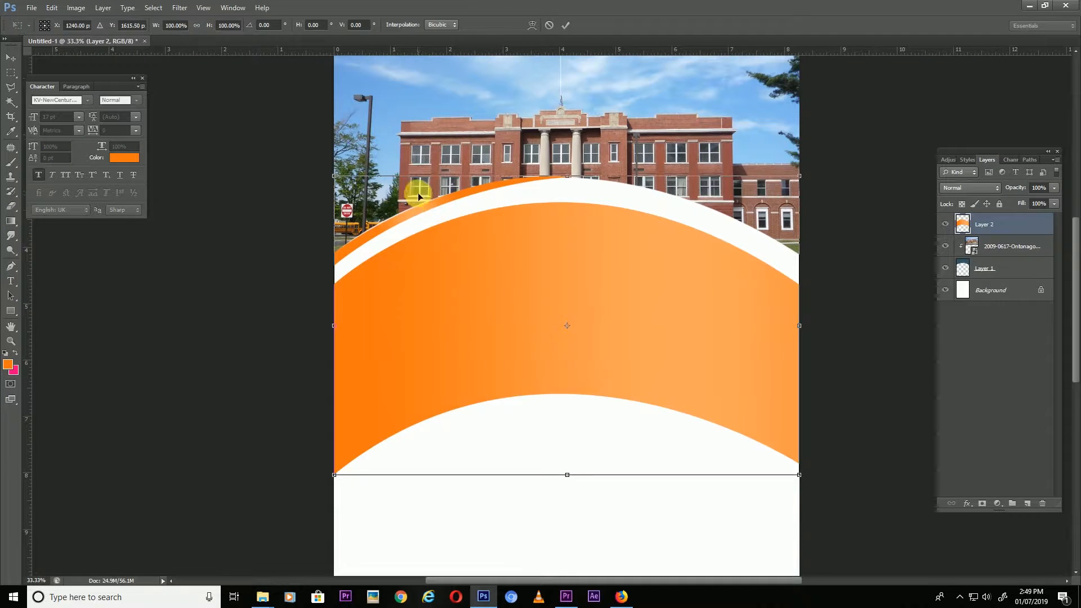
{"action": "key", "text": "Return"}
{"action": "left_click", "coordinate": [10, 58]}
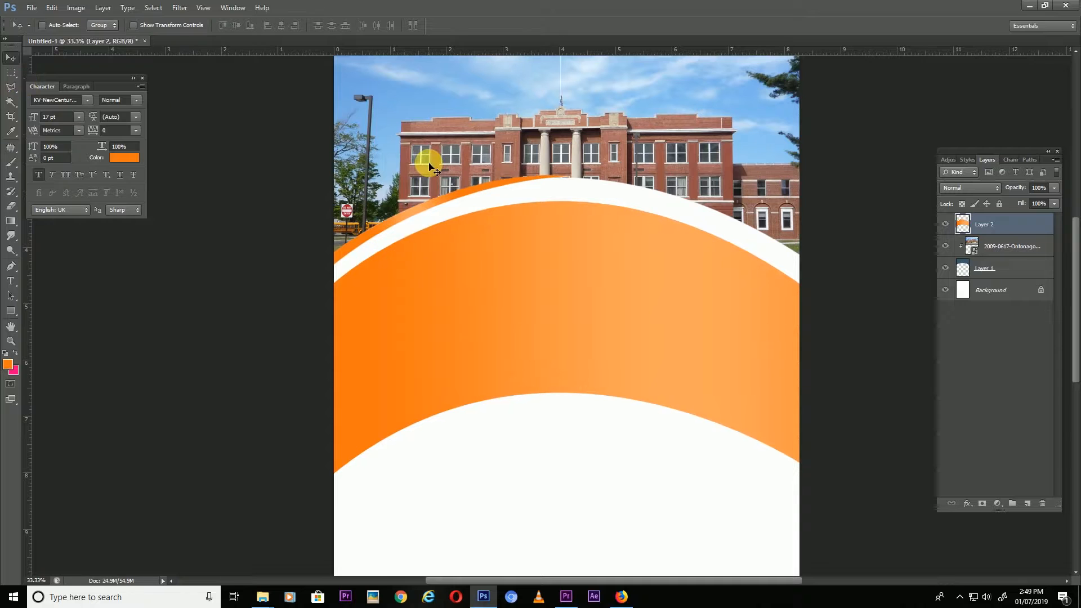
{"action": "scroll", "coordinate": [430, 167], "scroll_direction": "down", "scroll_amount": 1}
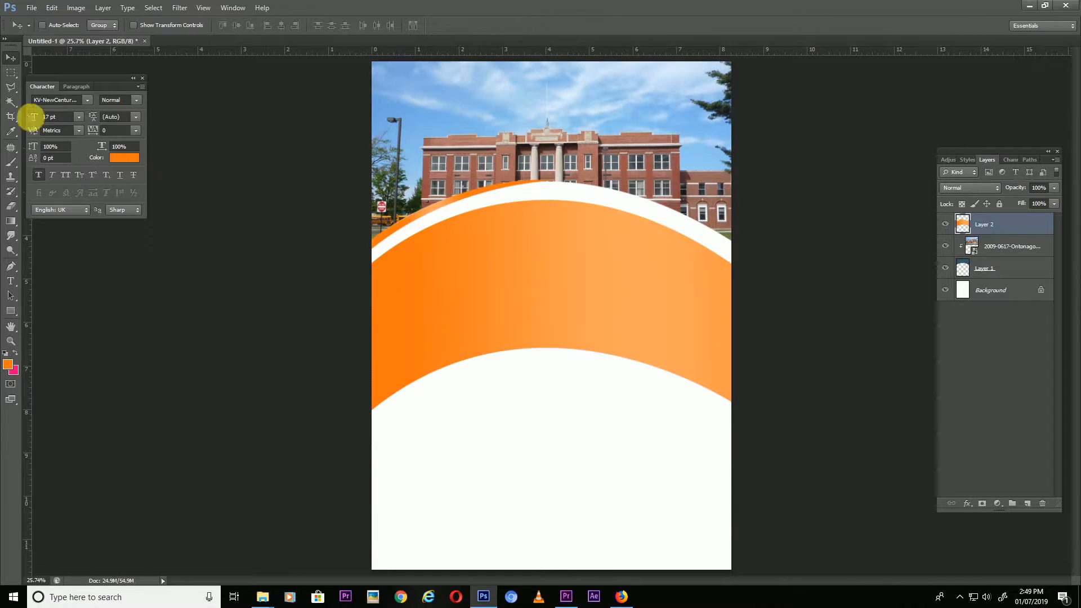
Draw a circle over the header's centre and rasterize its layer.
{"action": "right_click", "coordinate": [10, 315]}
{"action": "left_click", "coordinate": [50, 332]}
{"action": "left_click_drag", "start_coordinate": [526, 158], "coordinate": [634, 257]}
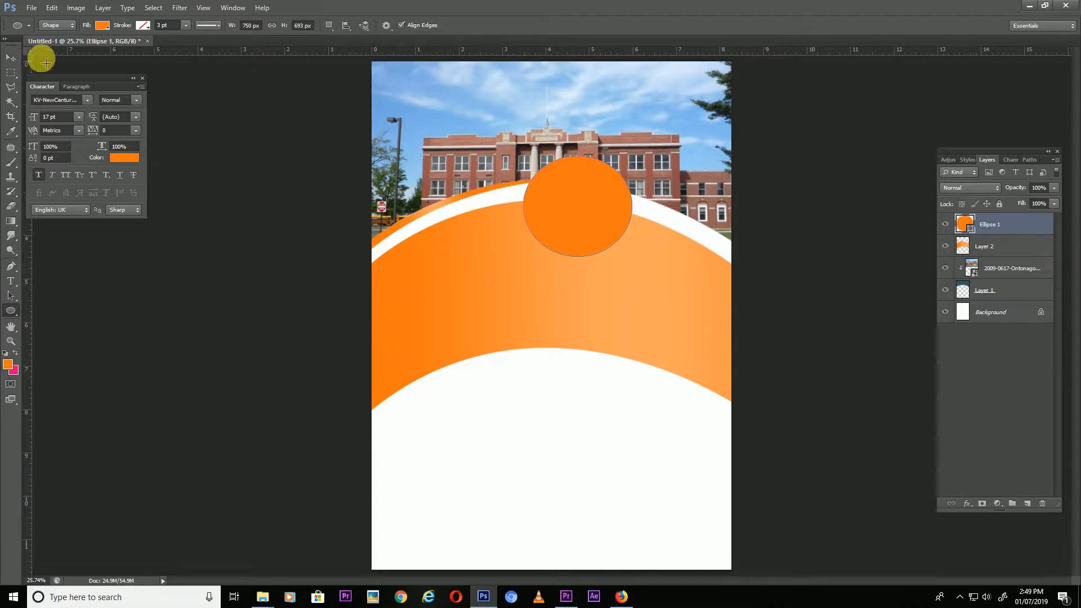
{"action": "key", "text": "v"}
{"action": "right_click", "coordinate": [980, 220]}
{"action": "left_click", "coordinate": [898, 282]}
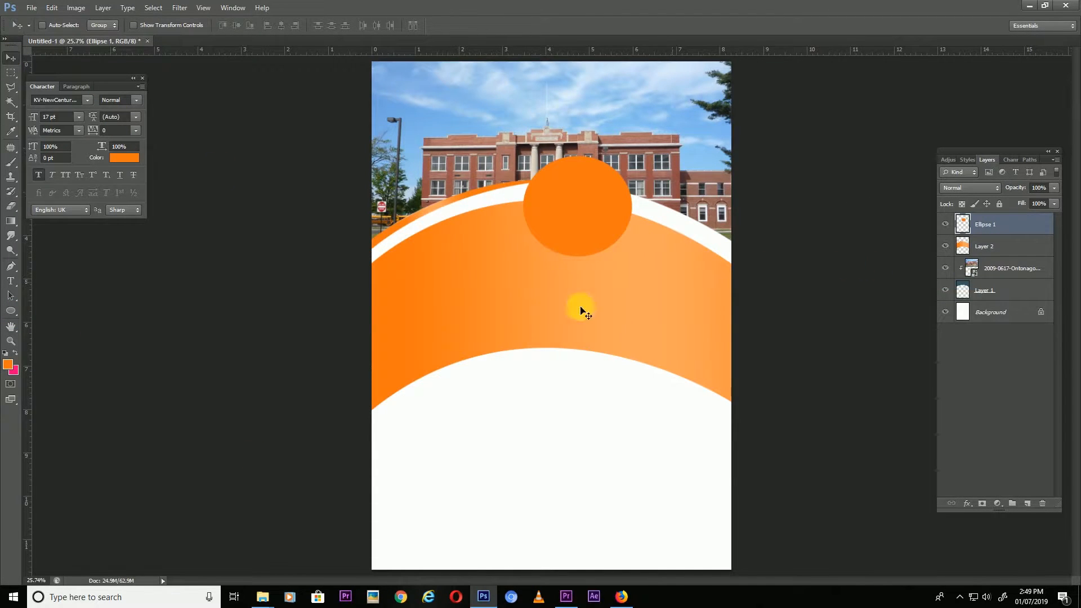
Bring the kids photo in, scale it over the circle, and clip it into the circle.
{"action": "left_click", "coordinate": [266, 593]}
{"action": "left_click", "coordinate": [347, 544]}
{"action": "left_click_drag", "start_coordinate": [205, 92], "coordinate": [444, 272]}
{"action": "left_click_drag", "start_coordinate": [373, 197], "coordinate": [466, 259]}
{"action": "left_click_drag", "start_coordinate": [532, 276], "coordinate": [572, 173]}
{"action": "key", "text": "Return"}
{"action": "right_click", "coordinate": [987, 224]}
{"action": "left_click", "coordinate": [901, 363]}
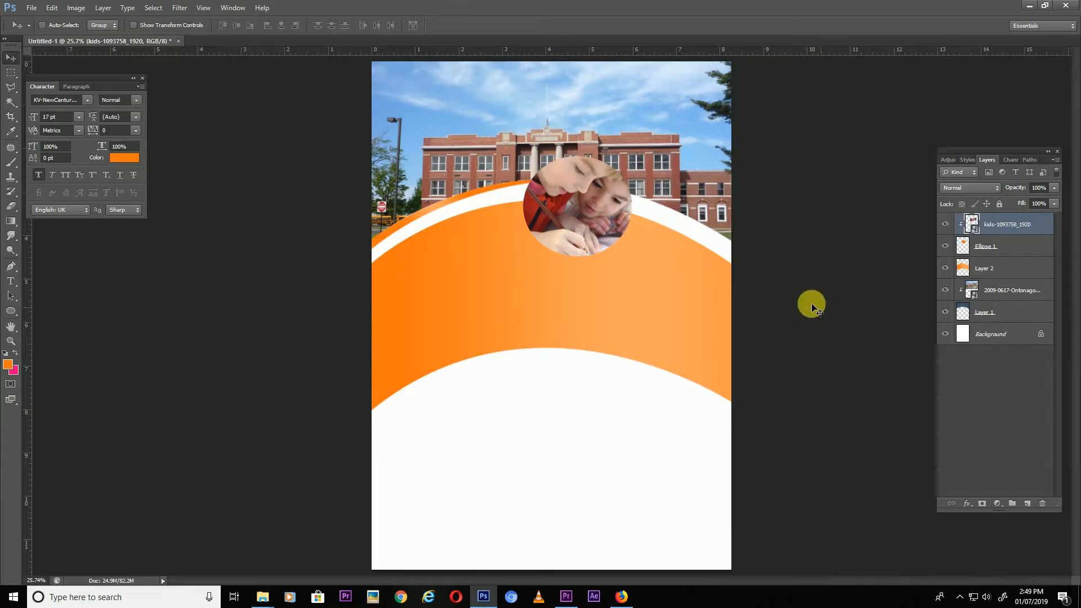
Give the Ellipse 1 circle a white 25 px stroke.
{"action": "left_click", "coordinate": [1018, 248]}
{"action": "double_click", "coordinate": [1019, 249]}
{"action": "left_click", "coordinate": [525, 422]}
{"action": "left_click", "coordinate": [651, 451]}
{"action": "left_click", "coordinate": [76, 228]}
{"action": "left_click", "coordinate": [326, 219]}
{"action": "type", "text": "10"}
{"action": "type", "text": "20"}
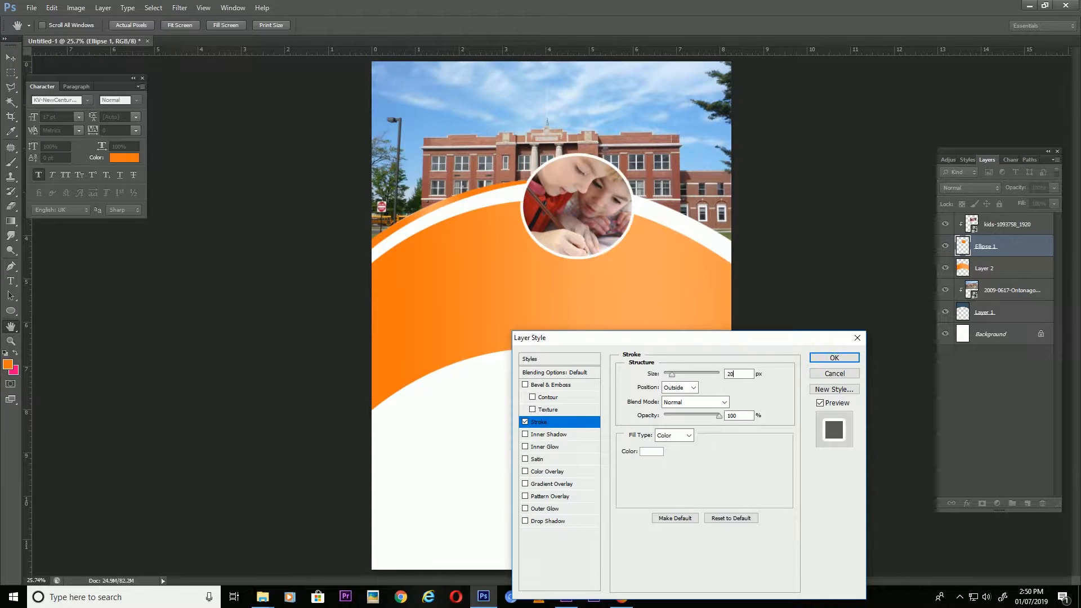
{"action": "left_click", "coordinate": [823, 361]}
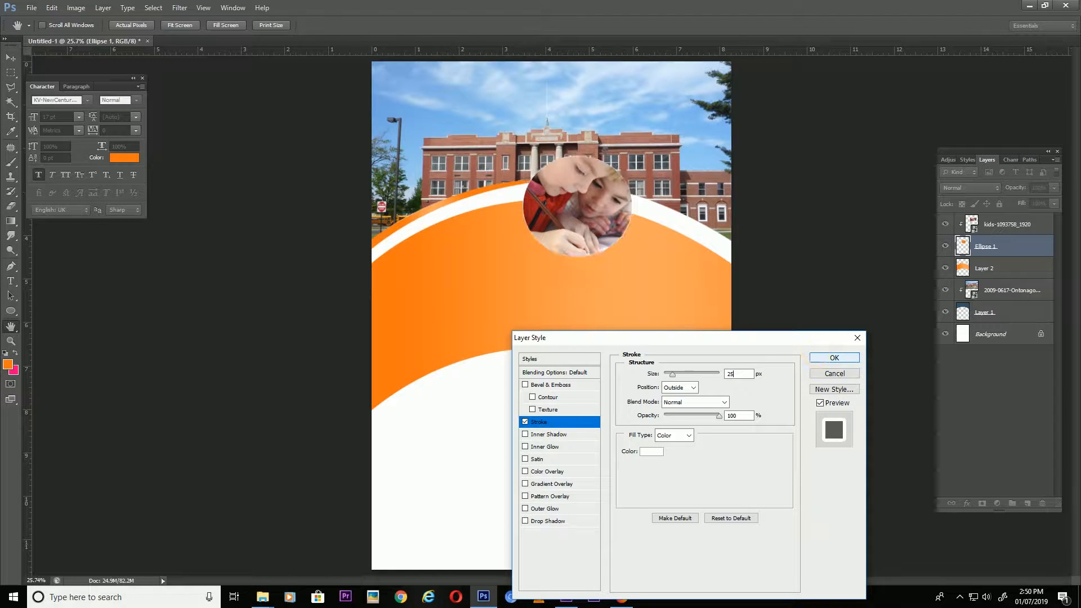
{"action": "left_click", "coordinate": [1000, 225]}
{"action": "left_click", "coordinate": [11, 309]}
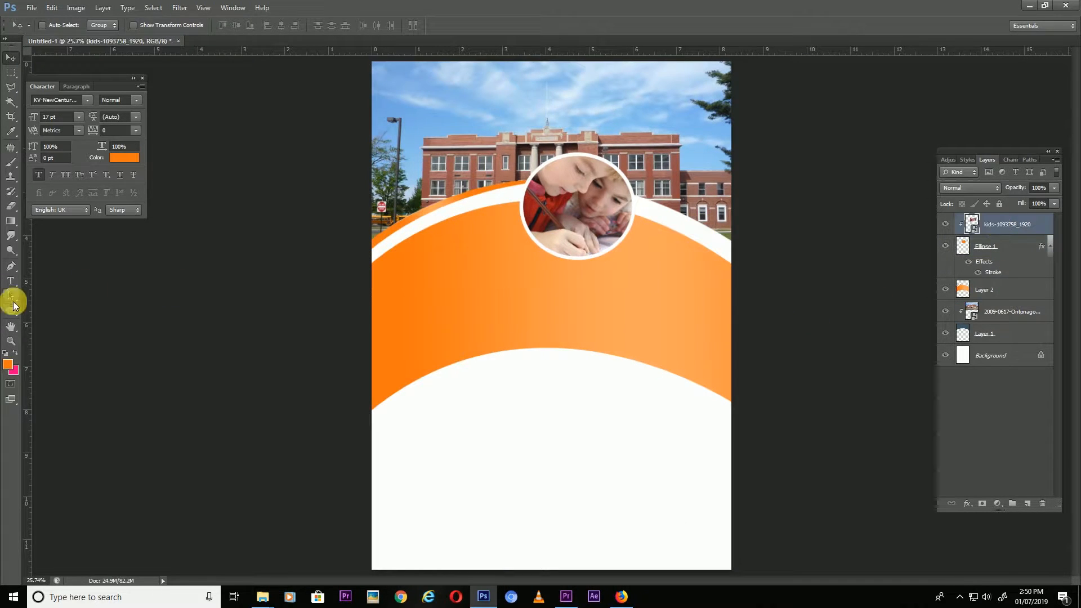
Draw a second, smaller orange circle overlapping the left side of the photo circle.
{"action": "left_click_drag", "start_coordinate": [438, 182], "coordinate": [489, 231]}
{"action": "left_click", "coordinate": [11, 58]}
{"action": "key", "text": "ctrl+t"}
{"action": "left_click_drag", "start_coordinate": [534, 162], "coordinate": [527, 170]}
{"action": "key", "text": "Return"}
{"action": "left_click_drag", "start_coordinate": [986, 224], "coordinate": [459, 243]}
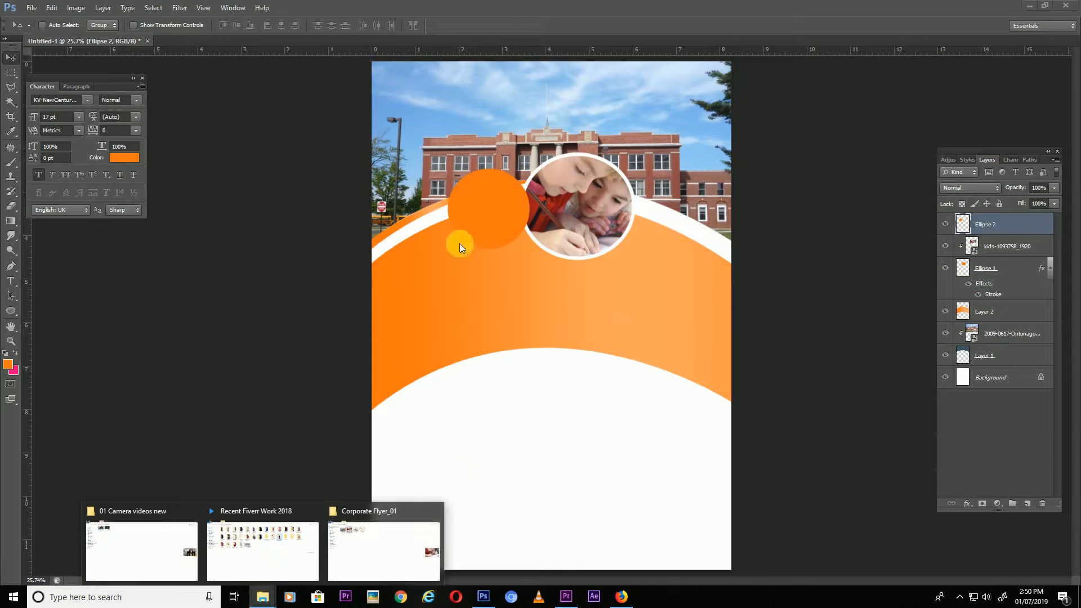
{"action": "left_click", "coordinate": [491, 212]}
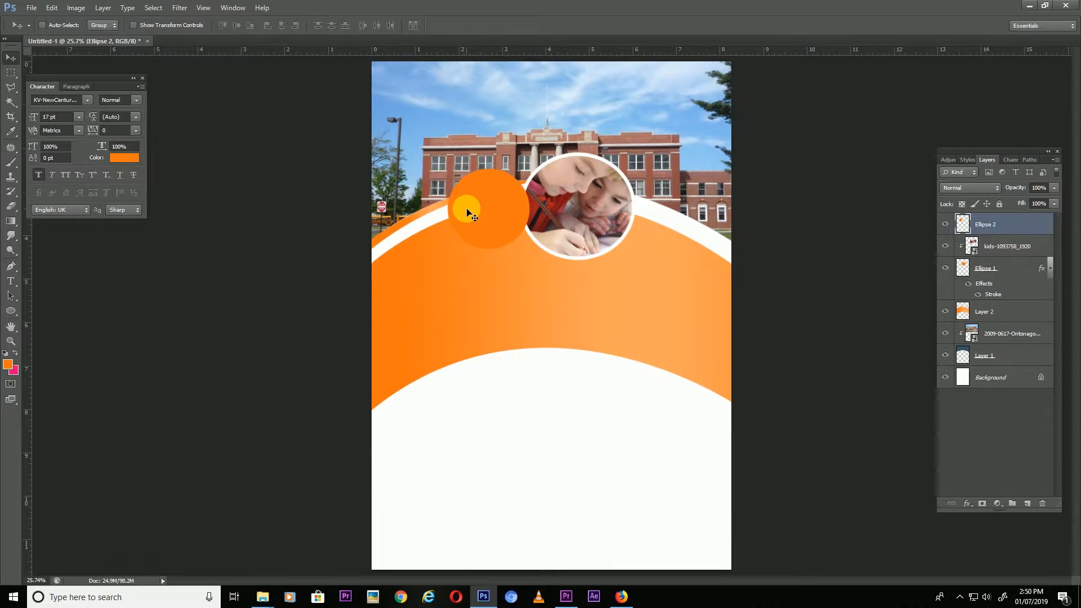
Add a white stroke to the Ellipse 2 circle.
{"action": "left_click", "coordinate": [1022, 225]}
{"action": "double_click", "coordinate": [1028, 230]}
{"action": "left_click", "coordinate": [539, 422]}
{"action": "left_click", "coordinate": [652, 451]}
{"action": "left_click_drag", "start_coordinate": [172, 292], "coordinate": [76, 227]}
{"action": "left_click", "coordinate": [342, 220]}
{"action": "key", "text": "Return"}
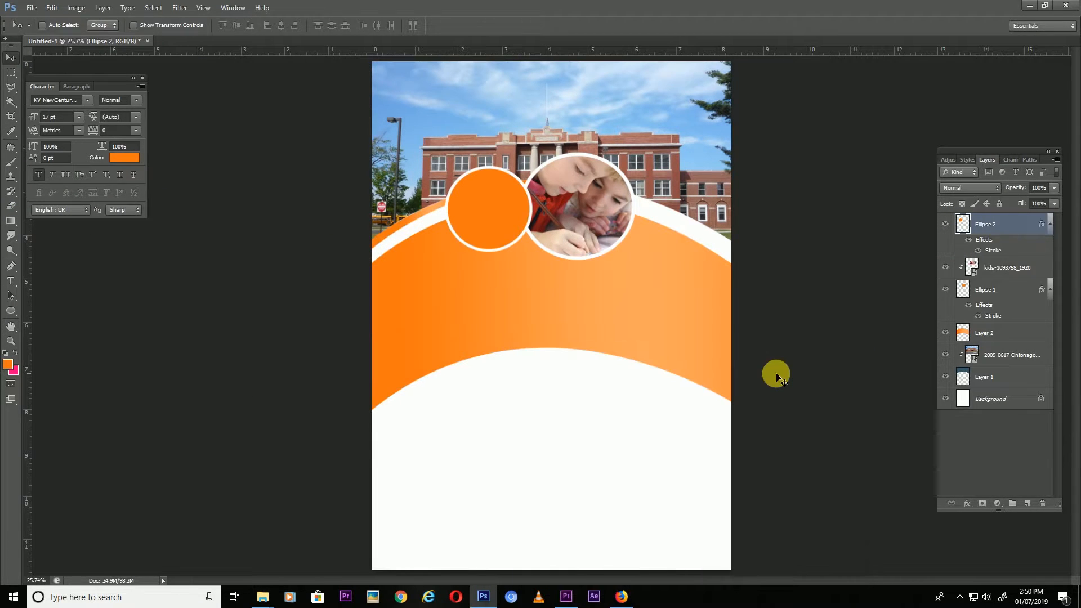
On new Layer 3, trace a curved strip along the lower white curve and fill it with orange gradient.
{"action": "key", "text": "p"}
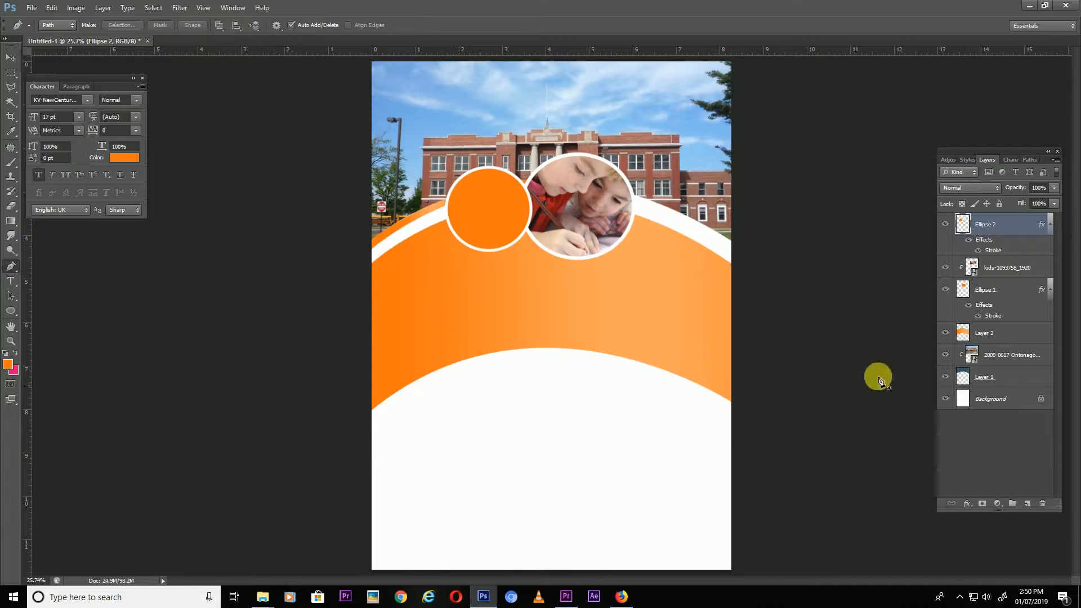
{"action": "left_click", "coordinate": [1033, 505]}
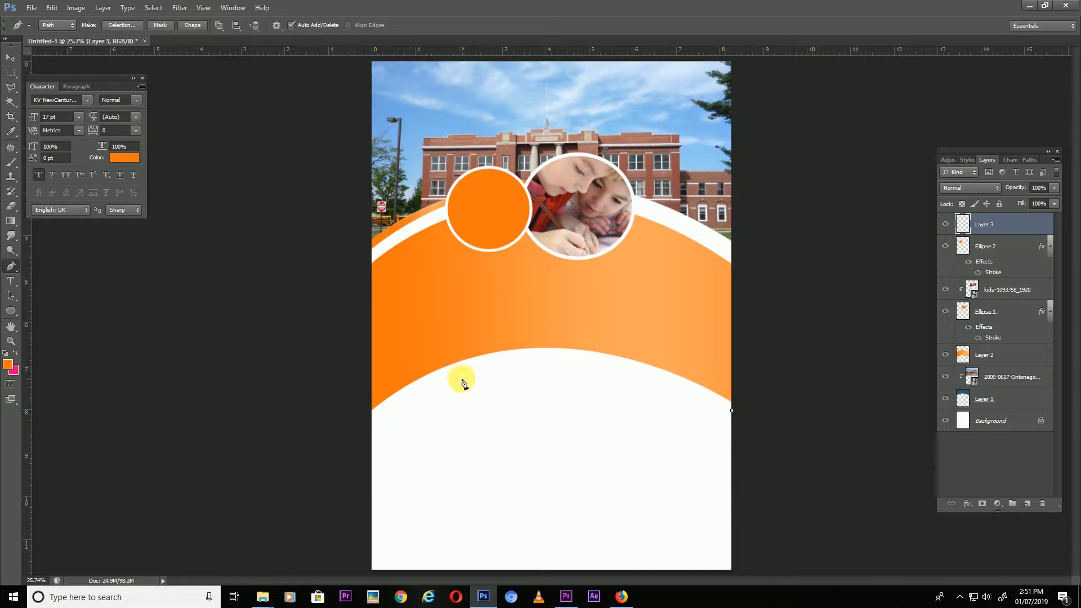
{"action": "left_click_drag", "start_coordinate": [457, 368], "coordinate": [326, 413]}
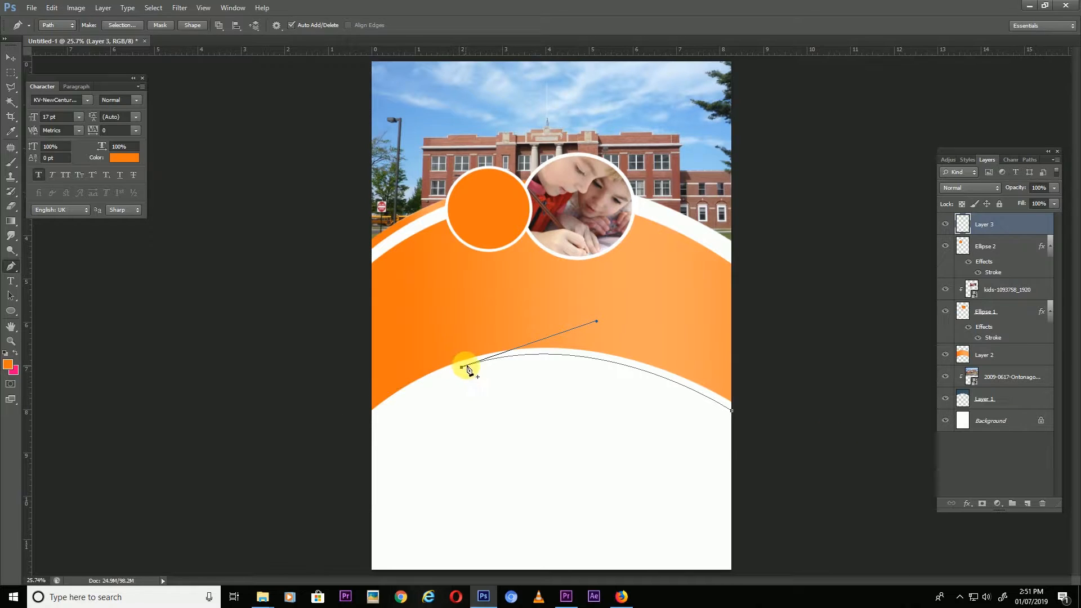
{"action": "left_click_drag", "start_coordinate": [740, 442], "coordinate": [870, 543]}
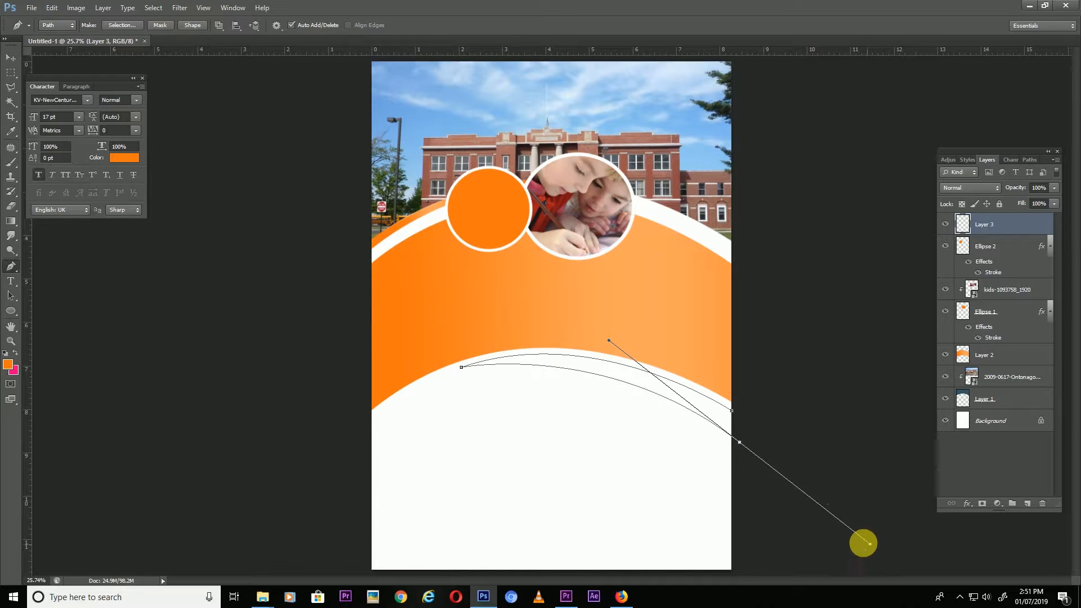
{"action": "left_click", "coordinate": [122, 25]}
{"action": "left_click", "coordinate": [609, 175]}
{"action": "left_click", "coordinate": [11, 221]}
{"action": "left_click_drag", "start_coordinate": [570, 365], "coordinate": [637, 376]}
{"action": "key", "text": "ctrl+d"}
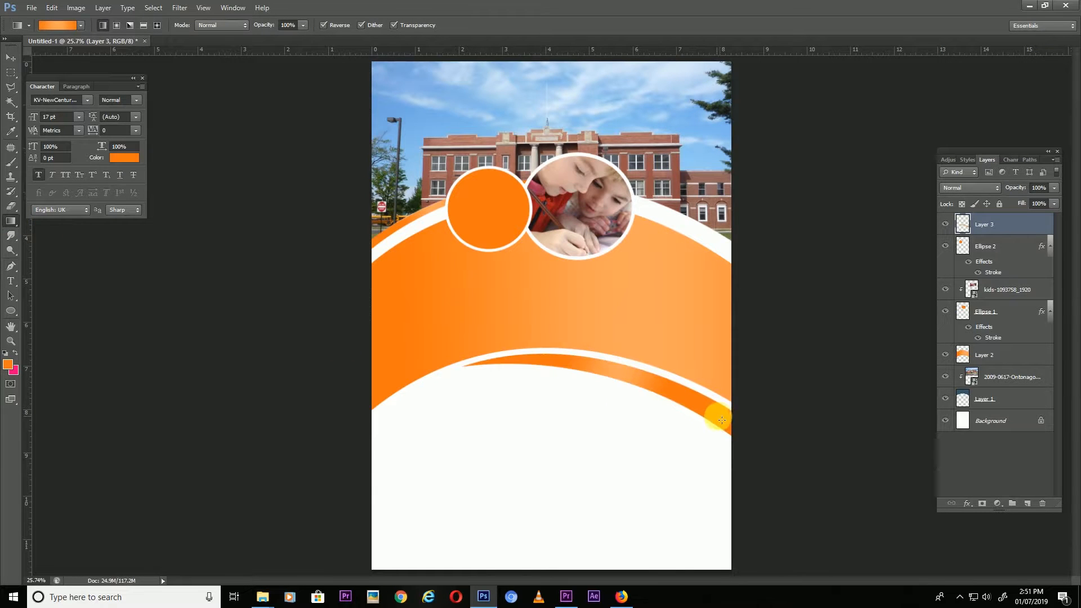
{"action": "key", "text": "v"}
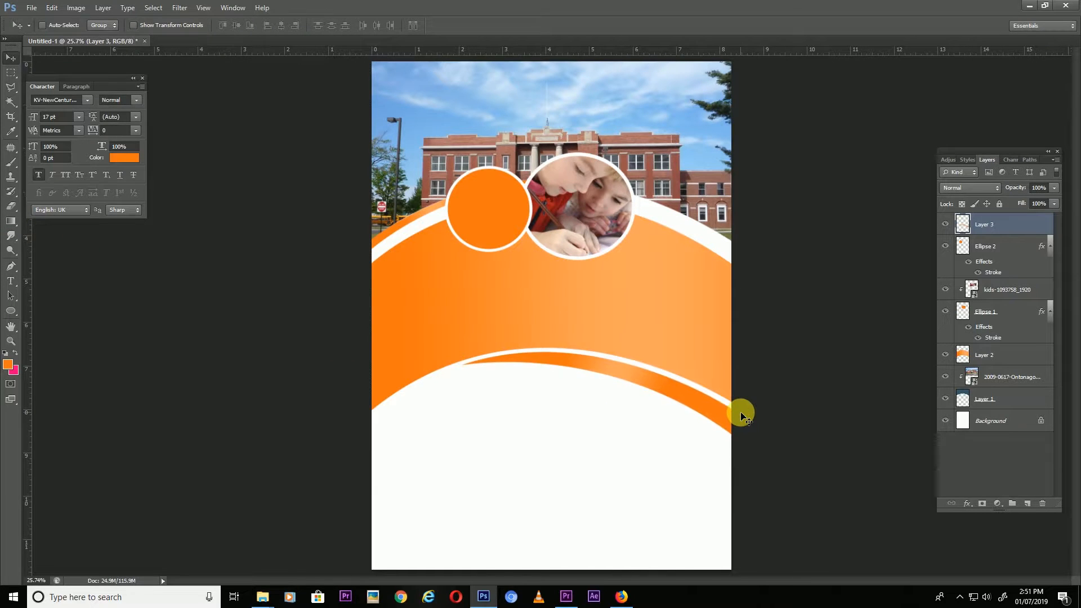
{"action": "key", "text": "ctrl+minus"}
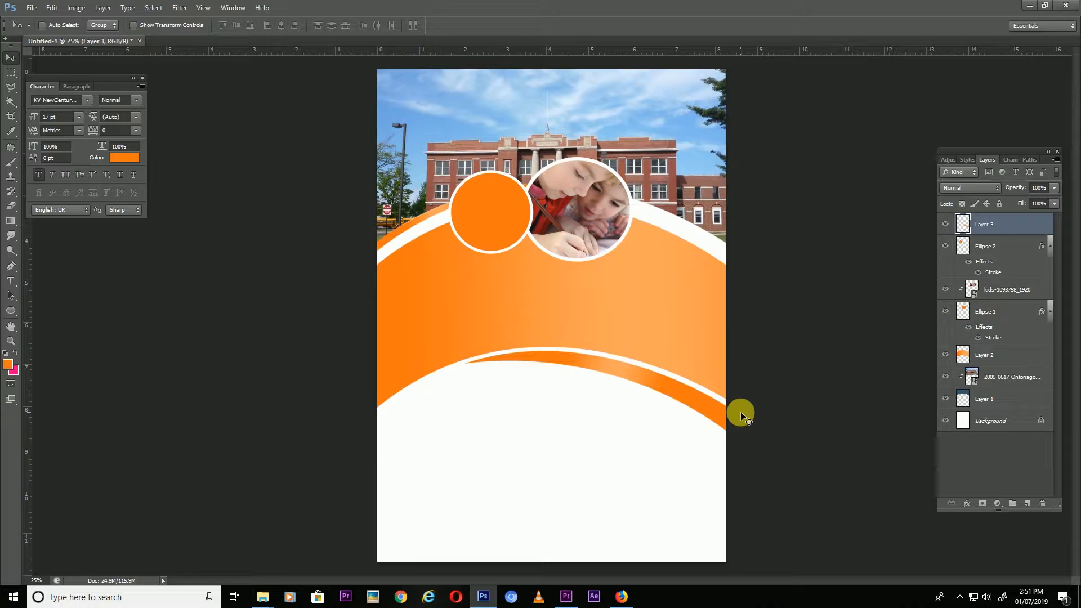
Read the Fwd: LOGO email in Firefox for the flyer text.
{"action": "left_click", "coordinate": [621, 596]}
{"action": "left_click", "coordinate": [11, 30]}
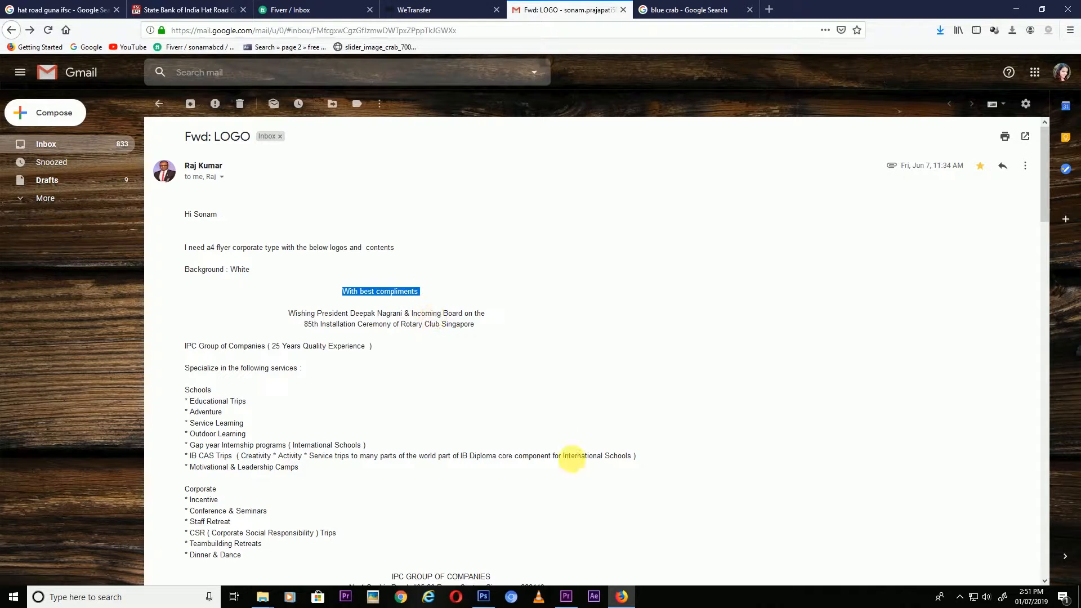
{"action": "left_click", "coordinate": [484, 596]}
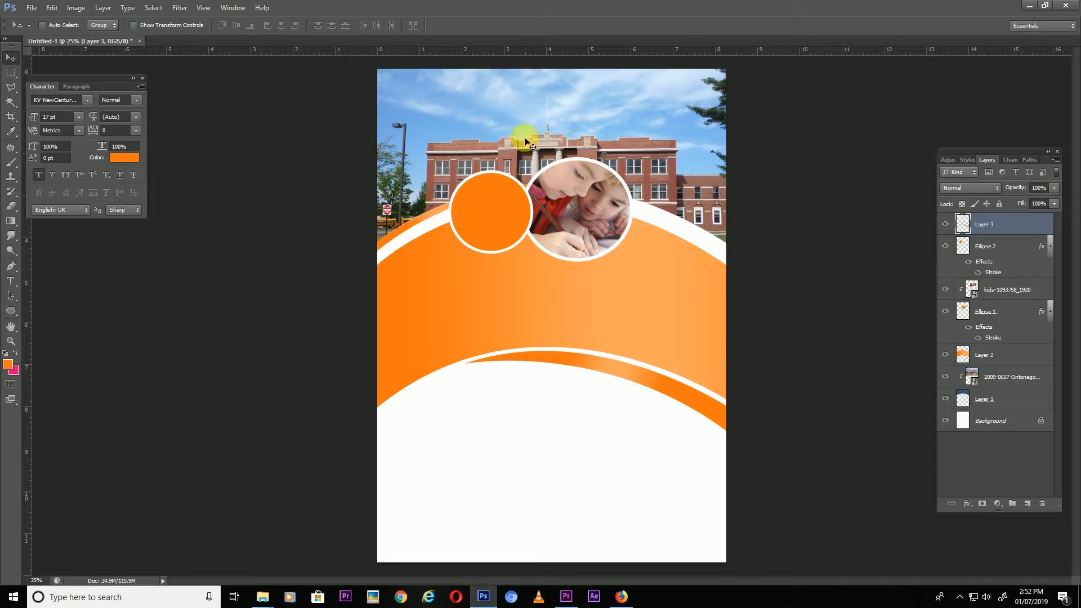
Add 'With best compliments' at the top as 21 pt black All Caps text wrapped in tildes.
{"action": "left_click", "coordinate": [488, 100]}
{"action": "left_click_drag", "start_coordinate": [540, 100], "coordinate": [446, 111]}
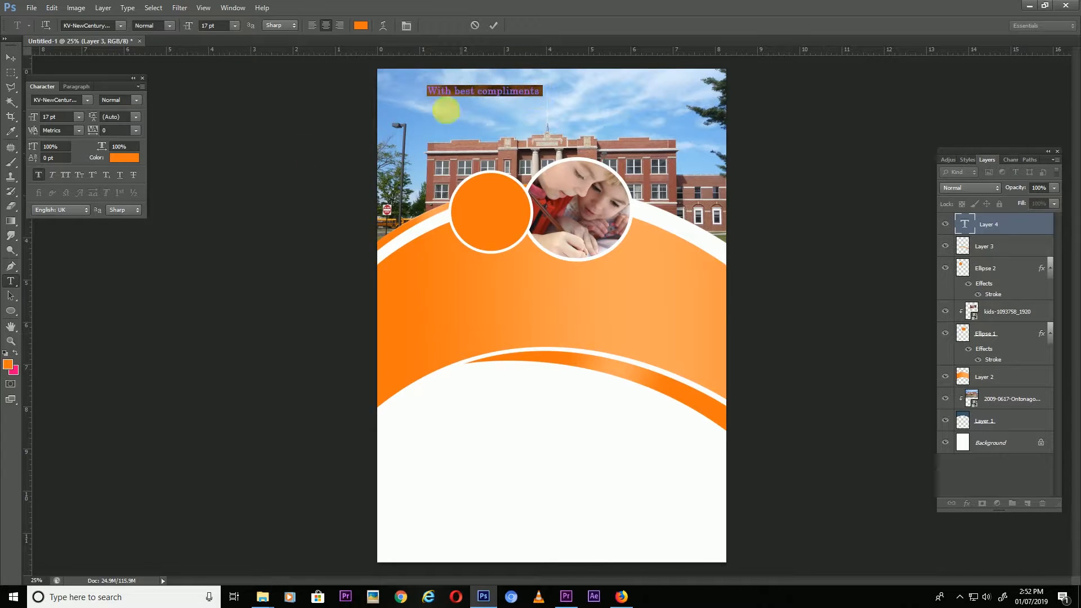
{"action": "left_click", "coordinate": [66, 175]}
{"action": "left_click_drag", "start_coordinate": [189, 25], "coordinate": [186, 25]}
{"action": "left_click", "coordinate": [361, 25]}
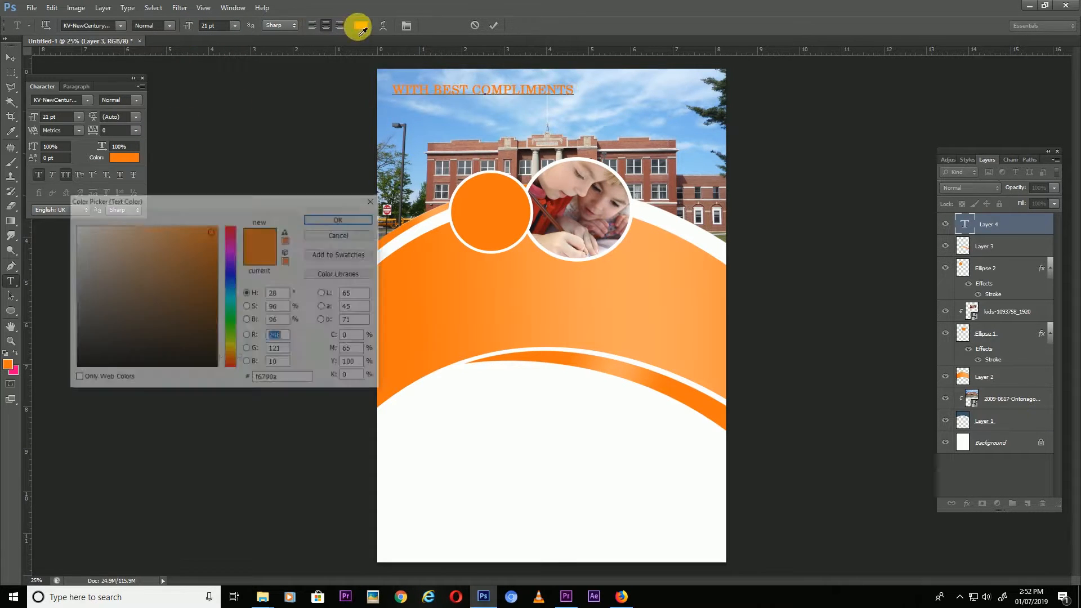
{"action": "left_click", "coordinate": [342, 218]}
{"action": "type", "text": "~"}
{"action": "left_click", "coordinate": [399, 98]}
{"action": "type", "text": "~"}
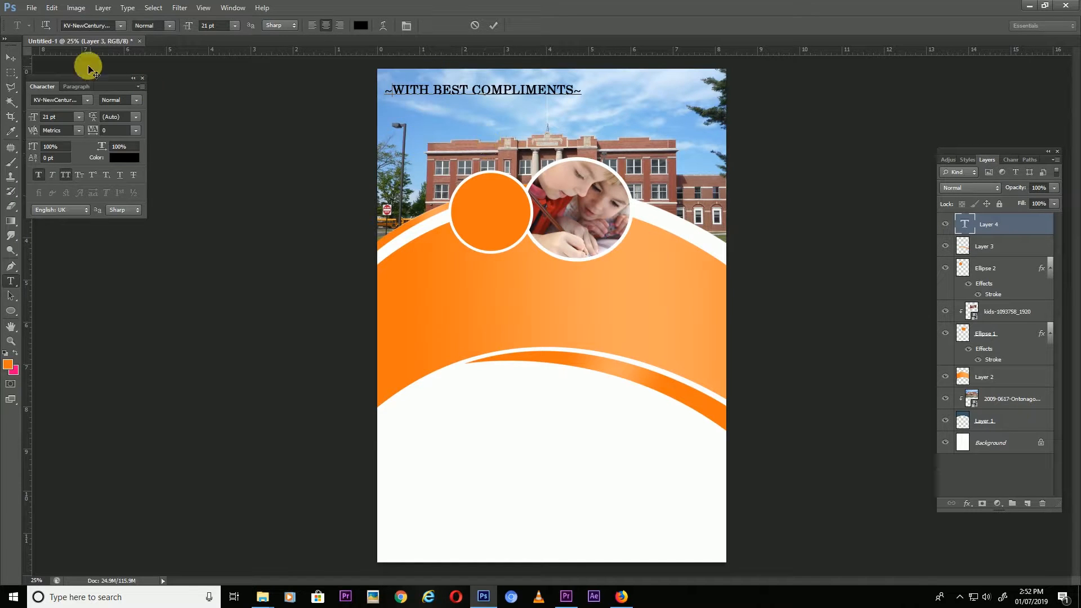
Centre the heading across the top of the page and bring up the email again.
{"action": "left_click", "coordinate": [11, 58]}
{"action": "left_click_drag", "start_coordinate": [455, 92], "coordinate": [521, 89]}
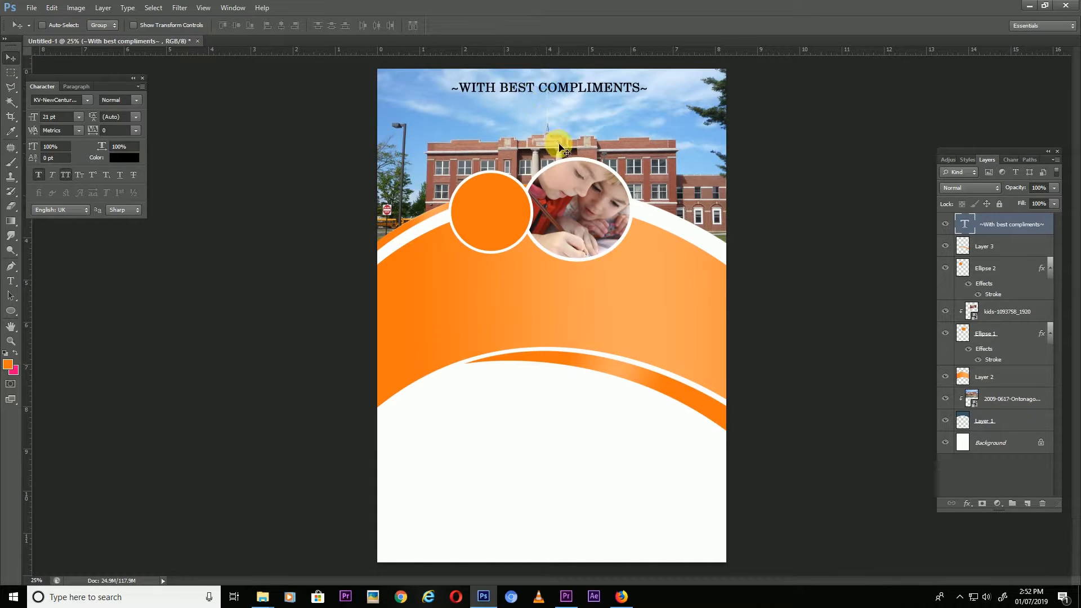
{"action": "key", "text": "shift+Left"}
{"action": "key", "text": "shift+Left"}
{"action": "key", "text": "shift+Left"}
{"action": "key", "text": "shift+Up"}
{"action": "left_click", "coordinate": [622, 597]}
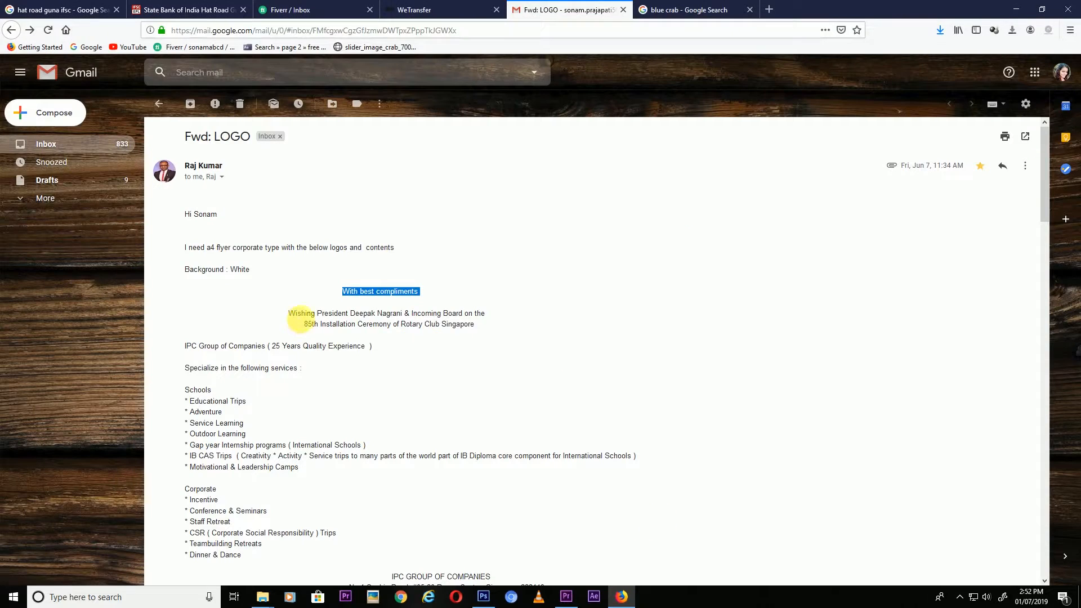
Paste the president-and-board greeting as a 15 pt mixed-case second heading line.
{"action": "left_click_drag", "start_coordinate": [288, 313], "coordinate": [488, 314]}
{"action": "left_click", "coordinate": [483, 597]}
{"action": "key", "text": "t"}
{"action": "left_click", "coordinate": [648, 86]}
{"action": "key", "text": "Return"}
{"action": "left_click_drag", "start_coordinate": [609, 103], "coordinate": [208, 100]}
{"action": "left_click_drag", "start_coordinate": [194, 29], "coordinate": [197, 25]}
{"action": "left_click", "coordinate": [64, 175]}
Copy the 85th Installation Ceremony line from the email.
{"action": "left_click", "coordinate": [622, 597]}
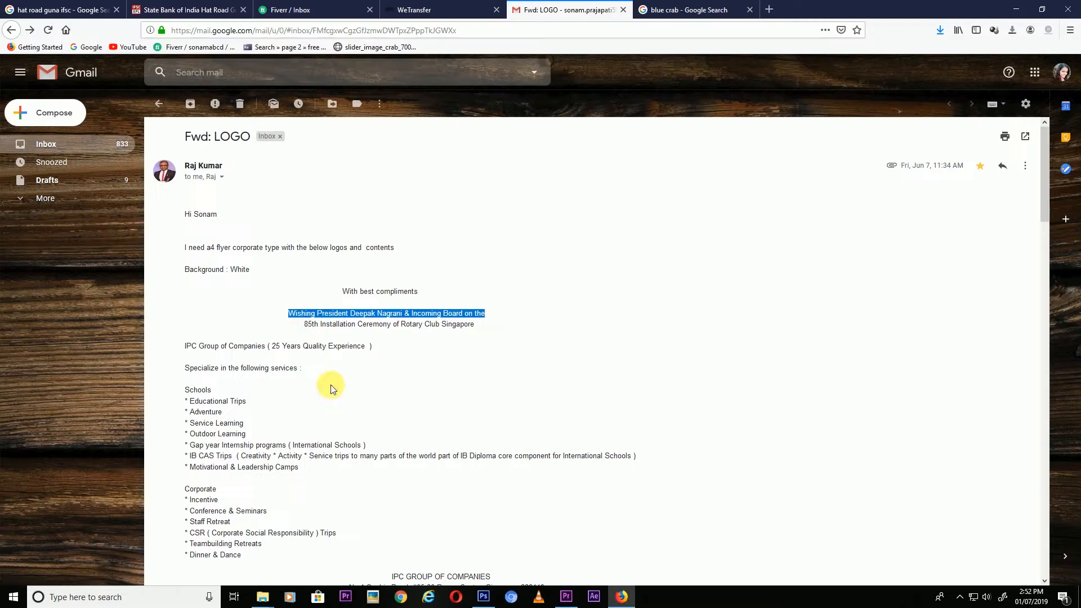
{"action": "left_click_drag", "start_coordinate": [186, 325], "coordinate": [476, 325]}
{"action": "left_click", "coordinate": [483, 596]}
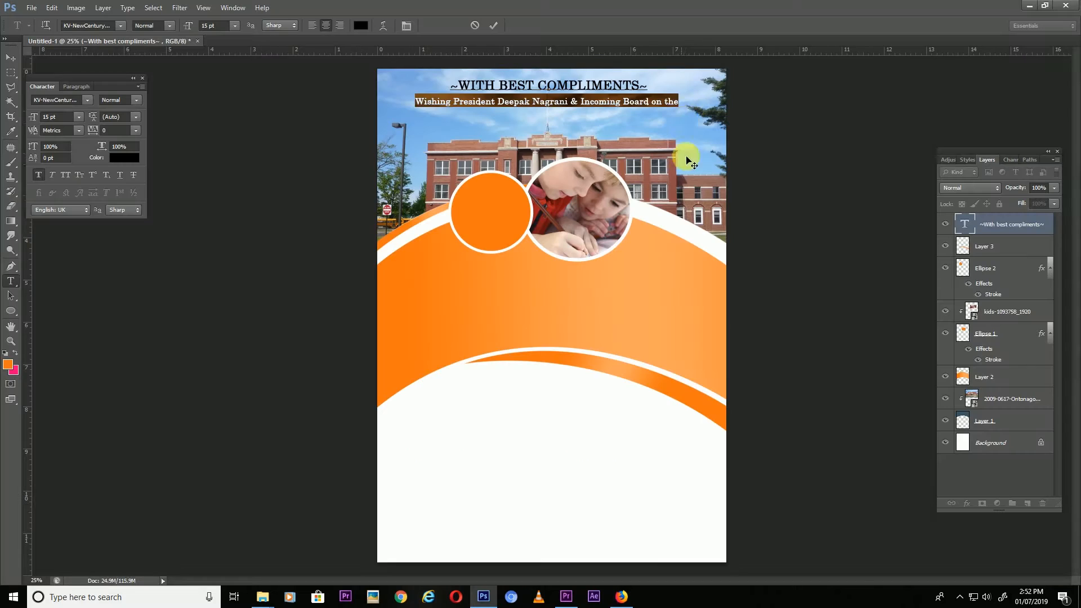
Paste the '85th Installation Ceremony of Rotary Club Singapore' line as a third line, and turn off Faux Bold and All Caps.
{"action": "key", "text": "Return"}
{"action": "type", "text": "85TH INSTALLATION CEREMONY OF ROTARY CLUB SINGAPORE"}
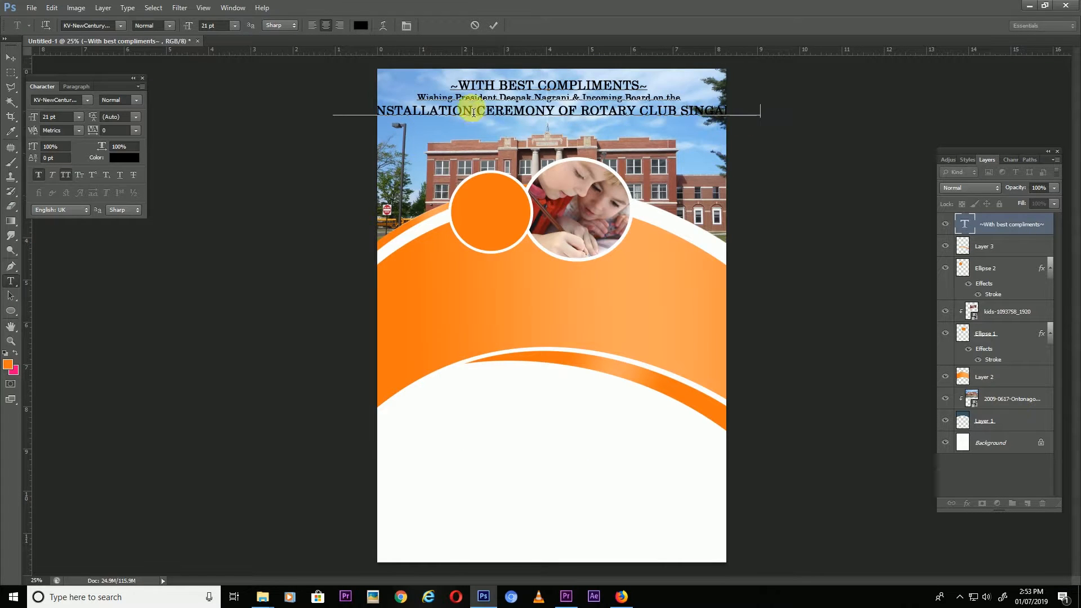
{"action": "left_click_drag", "start_coordinate": [420, 98], "coordinate": [713, 137]}
{"action": "left_click", "coordinate": [39, 177]}
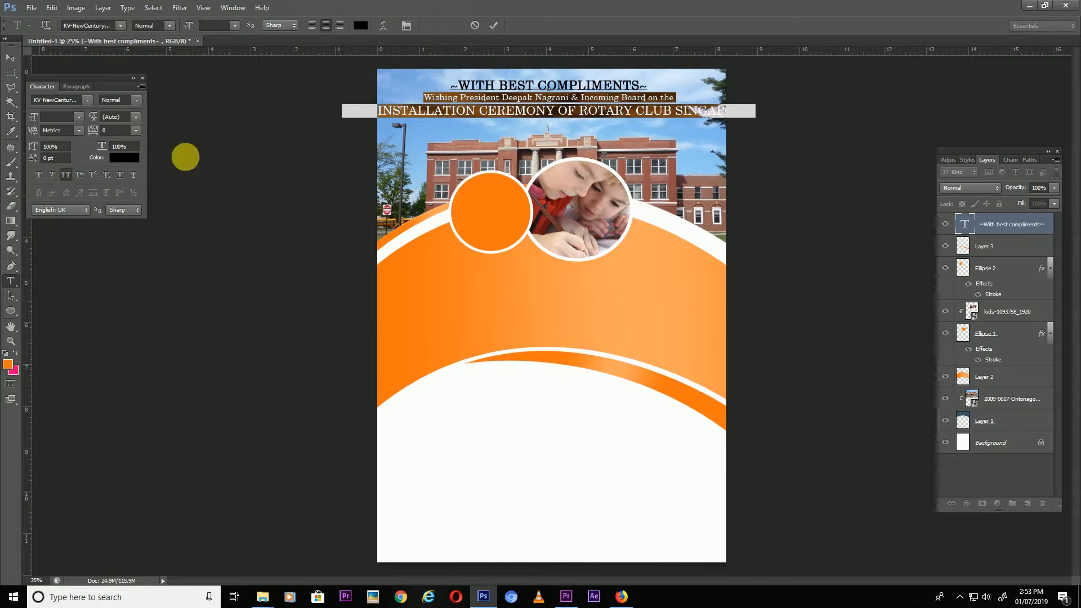
{"action": "left_click", "coordinate": [67, 177]}
Set both lines to 18 pt, commit the text, and nudge the heading block down.
{"action": "type", "text": "15"}
{"action": "key", "text": "Return"}
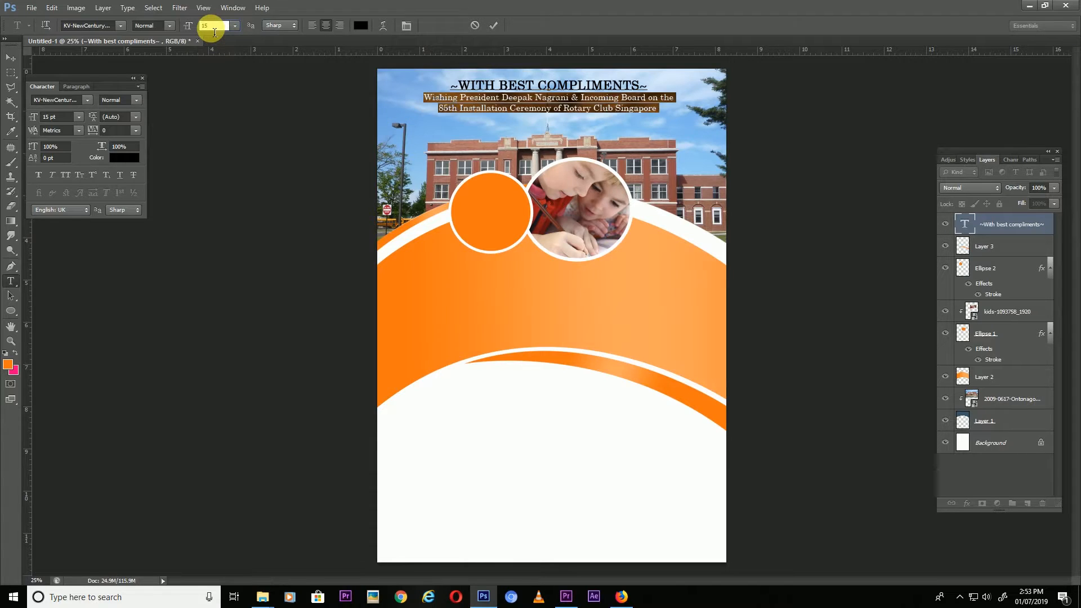
{"action": "key", "text": "BackSpace"}
{"action": "type", "text": "8"}
{"action": "left_click", "coordinate": [11, 57]}
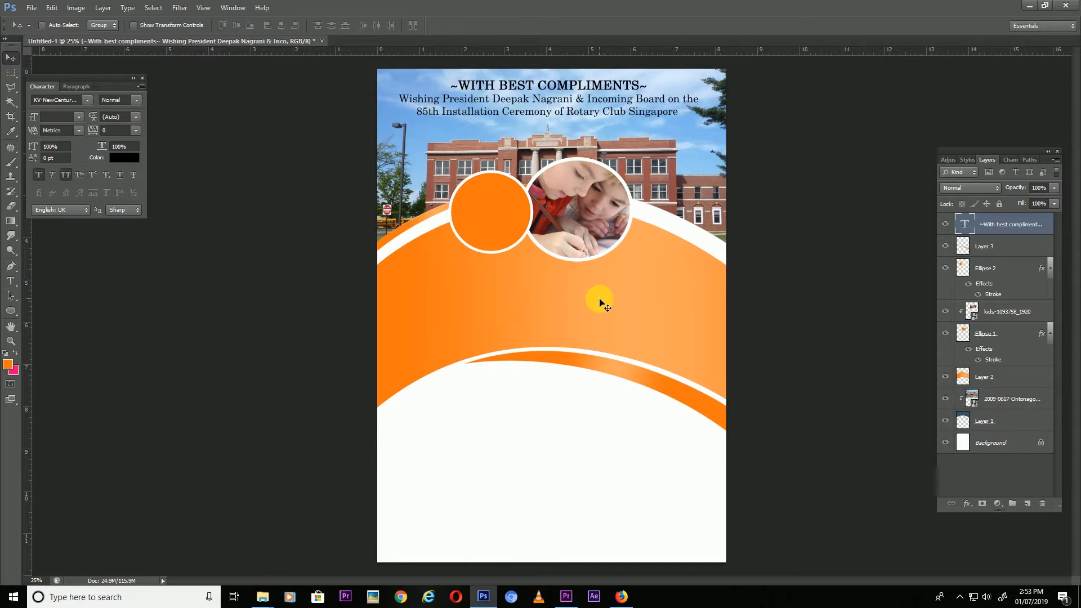
{"action": "key", "text": "Down"}
{"action": "key", "text": "Down"}
{"action": "key", "text": "Down"}
{"action": "key", "text": "Down"}
{"action": "key", "text": "Down"}
{"action": "key", "text": "Down"}
{"action": "key", "text": "Down"}
{"action": "key", "text": "Down"}
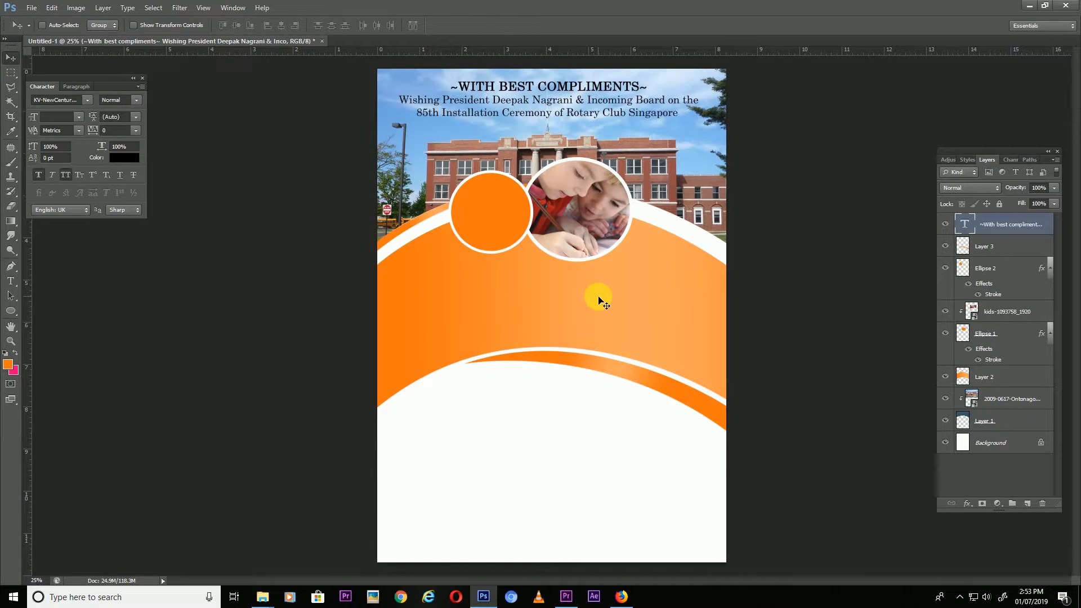
{"action": "left_click", "coordinate": [614, 600]}
Copy the 'IPC Group of Companies ( 25 Years Quality Experience )' line from the email and paste it as new flyer text.
{"action": "left_click_drag", "start_coordinate": [187, 348], "coordinate": [360, 347]}
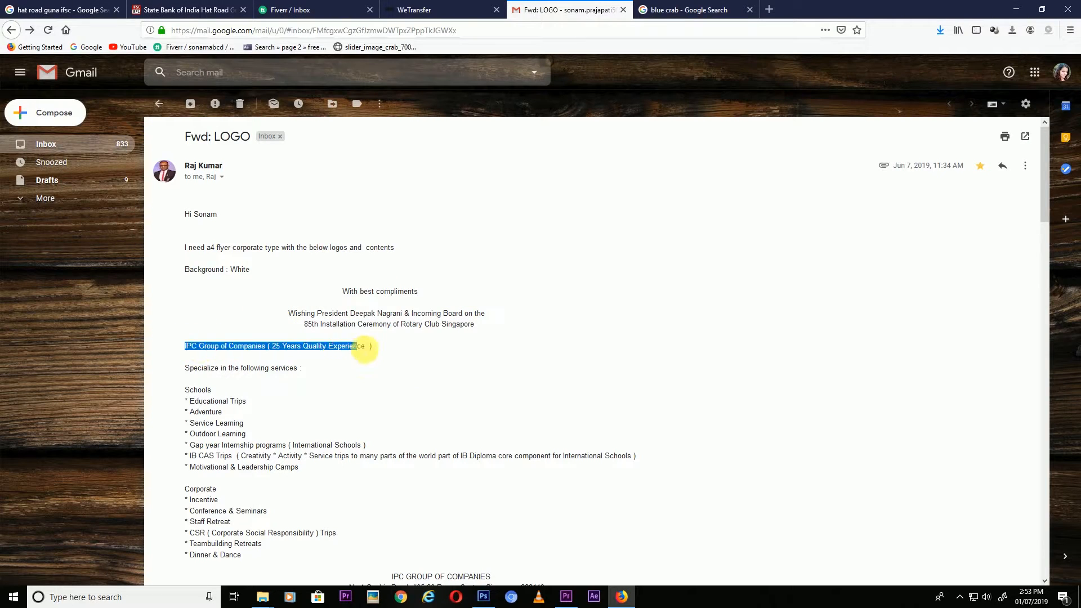
{"action": "key", "text": "ctrl+c"}
{"action": "left_click", "coordinate": [489, 594]}
{"action": "key", "text": "t"}
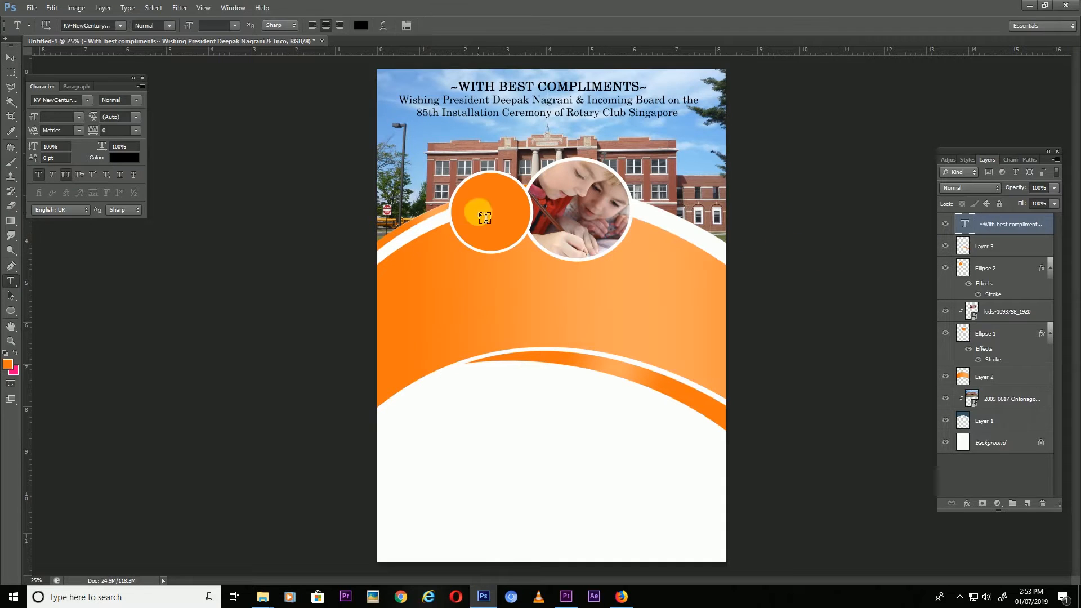
{"action": "left_click", "coordinate": [472, 197]}
{"action": "key", "text": "ctrl+v"}
Make the pasted company text white and move it onto the orange band.
{"action": "key", "text": "ctrl+a"}
{"action": "left_click", "coordinate": [360, 26]}
{"action": "left_click", "coordinate": [75, 226]}
{"action": "left_click", "coordinate": [338, 221]}
{"action": "left_click_drag", "start_coordinate": [499, 328], "coordinate": [559, 397]}
Break the text into four lines before Companies, the bracket and Experience, then move it into the small circle.
{"action": "left_click", "coordinate": [460, 263]}
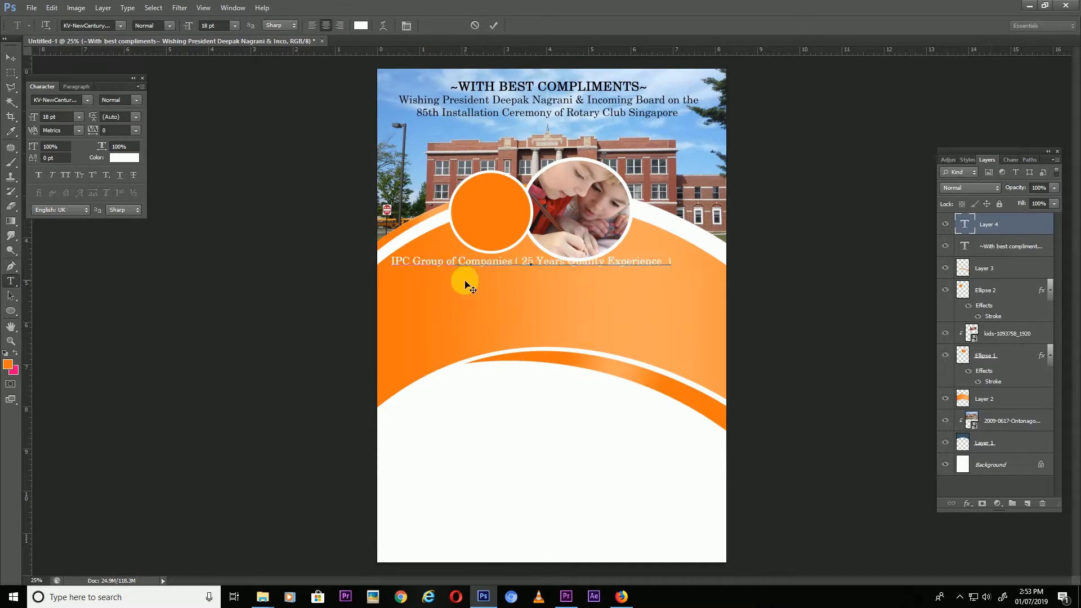
{"action": "key", "text": "Return"}
{"action": "left_click", "coordinate": [483, 274]}
{"action": "key", "text": "Return"}
{"action": "left_click", "coordinate": [546, 287]}
{"action": "key", "text": "Return"}
{"action": "key", "text": "BackSpace"}
{"action": "left_click_drag", "start_coordinate": [569, 342], "coordinate": [530, 274]}
Set the circle text to 14 pt, fit the flyer in the window, and select the Specialize line in the email.
{"action": "key", "text": "ctrl+a"}
{"action": "left_click_drag", "start_coordinate": [193, 33], "coordinate": [187, 34]}
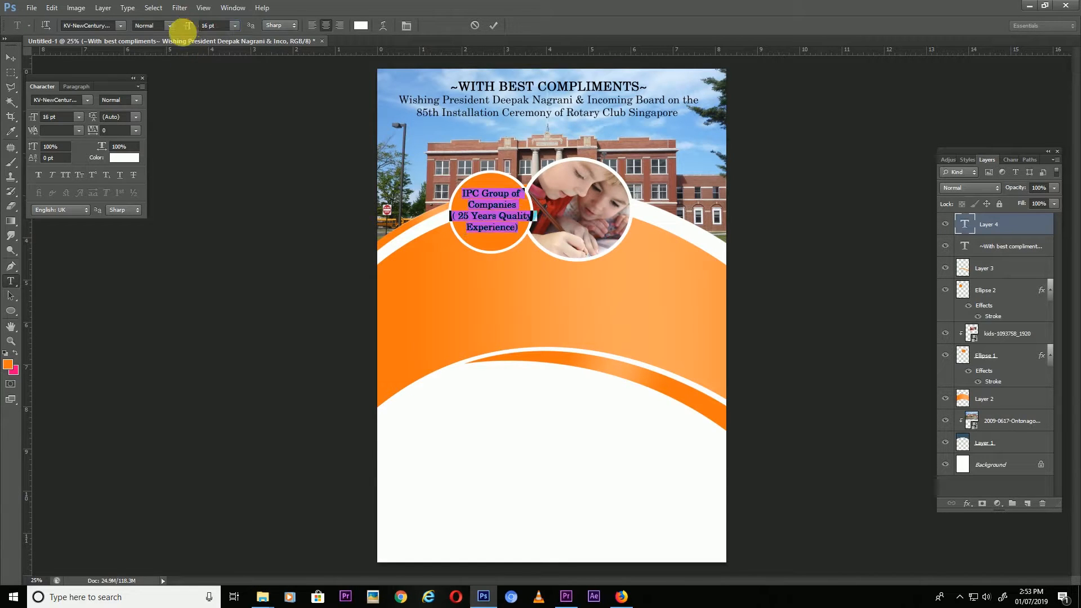
{"action": "left_click", "coordinate": [10, 57]}
{"action": "key", "text": "t"}
{"action": "left_click", "coordinate": [495, 221]}
{"action": "key", "text": "ctrl+a"}
{"action": "left_click_drag", "start_coordinate": [212, 28], "coordinate": [165, 26]}
{"action": "type", "text": "14"}
{"action": "left_click", "coordinate": [11, 57]}
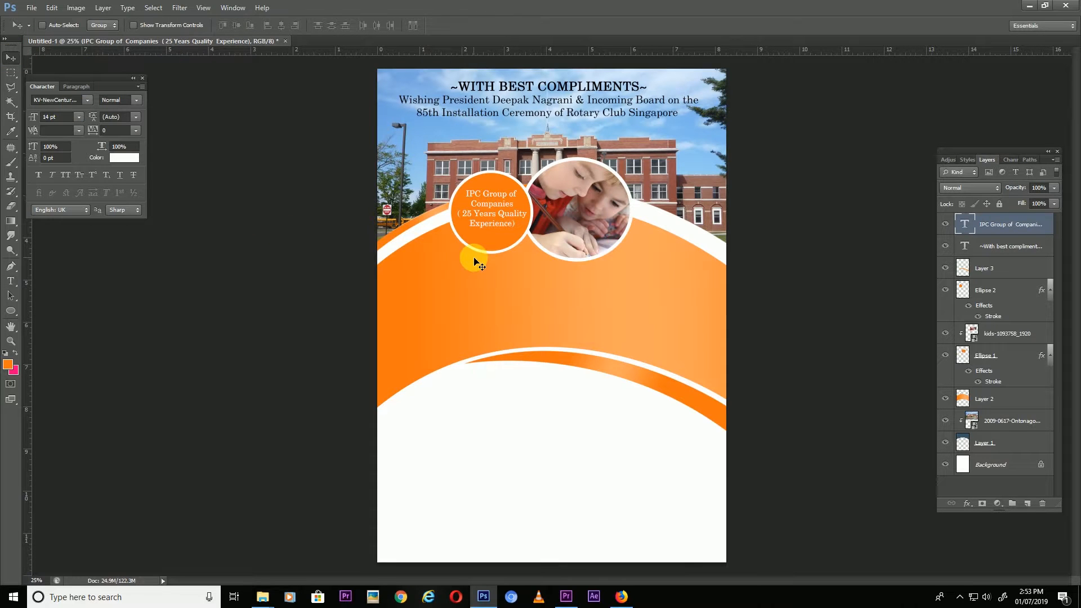
{"action": "key", "text": "ctrl+0"}
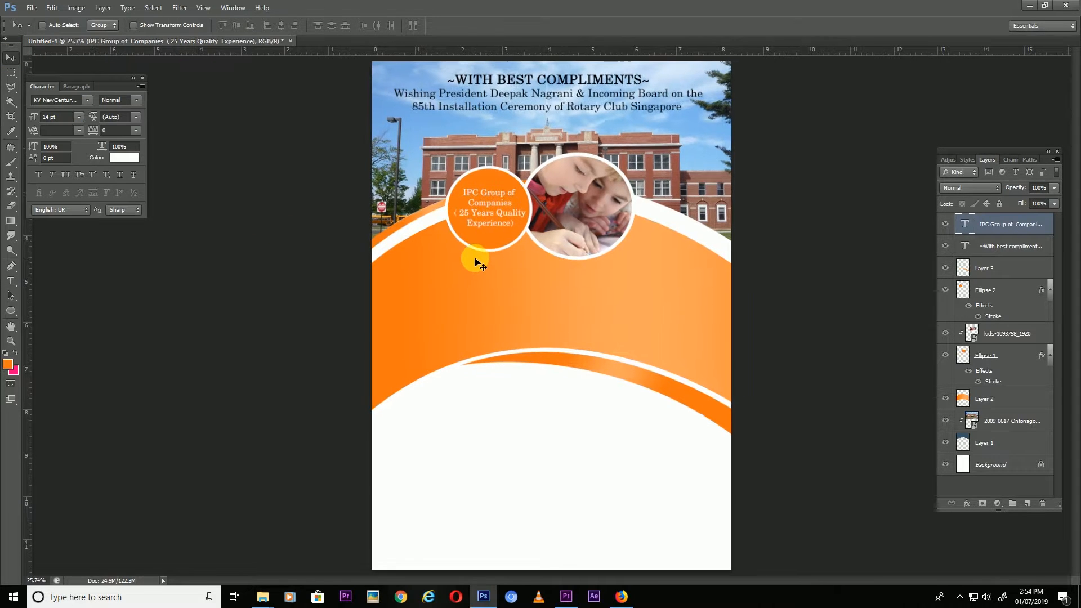
{"action": "left_click", "coordinate": [622, 596]}
{"action": "left_click_drag", "start_coordinate": [186, 369], "coordinate": [303, 371]}
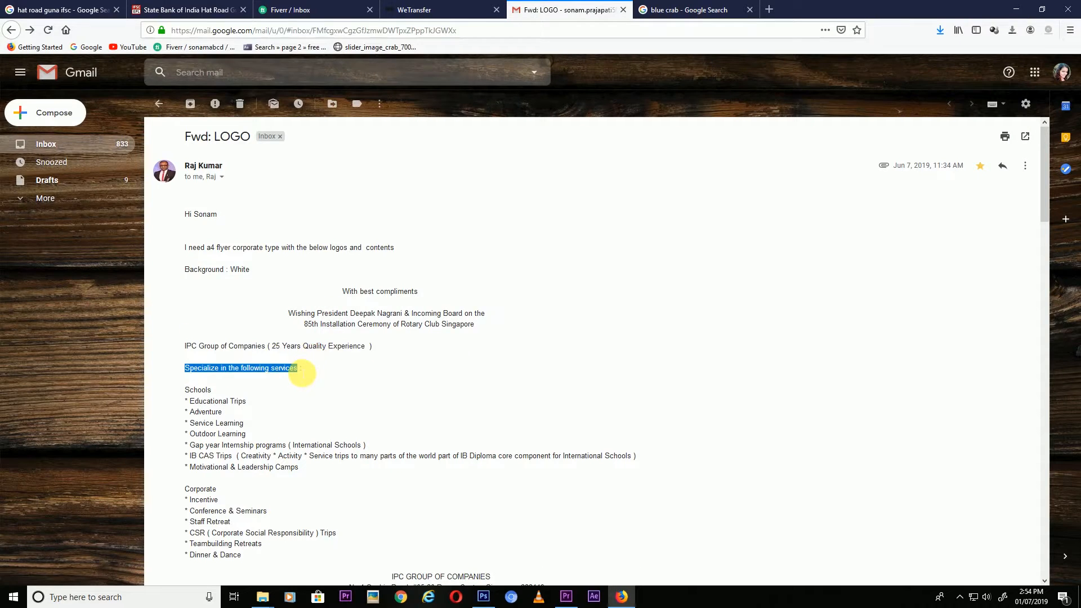
Paste the Specialize in the following services line in all caps on the orange band and shift it right.
{"action": "key", "text": "ctrl+c"}
{"action": "left_click", "coordinate": [483, 596]}
{"action": "key", "text": "t"}
{"action": "left_click", "coordinate": [547, 269]}
{"action": "key", "text": "ctrl+v"}
{"action": "key", "text": "ctrl+a"}
{"action": "left_click_drag", "start_coordinate": [589, 317], "coordinate": [627, 319]}
{"action": "left_click", "coordinate": [67, 177]}
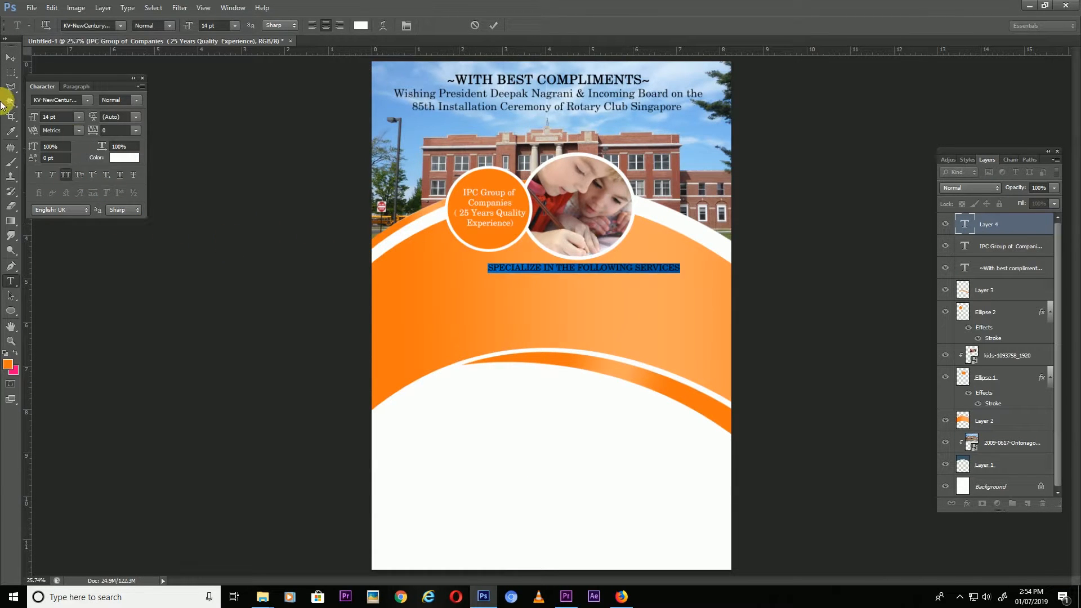
{"action": "left_click", "coordinate": [11, 57]}
{"action": "left_click_drag", "start_coordinate": [585, 271], "coordinate": [624, 273]}
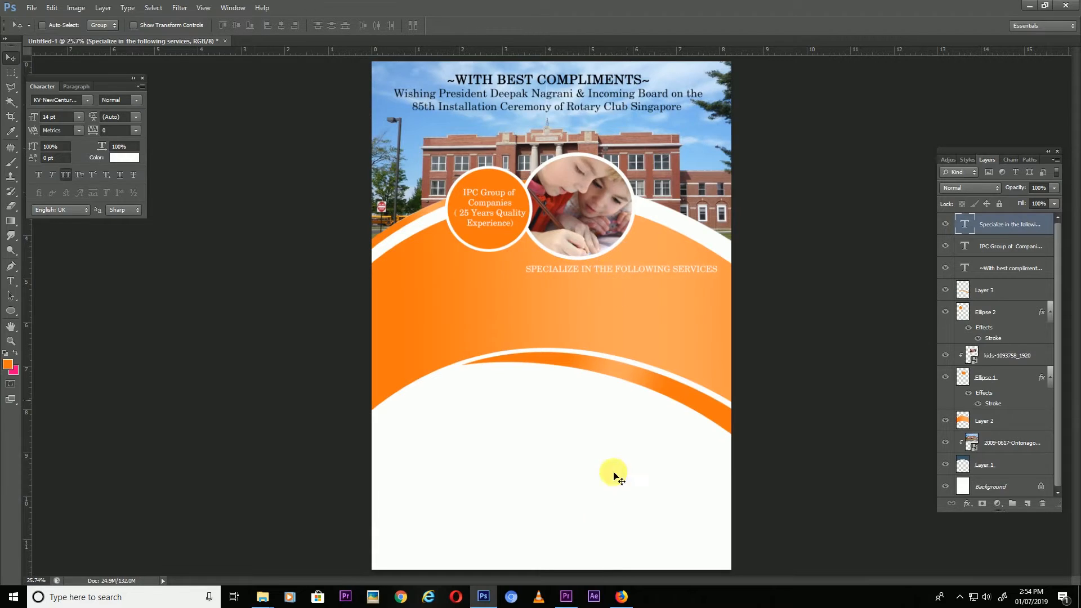
Copy the Schools services list from the email and paste it into the flyer at 9 pt.
{"action": "left_click", "coordinate": [621, 597]}
{"action": "left_click_drag", "start_coordinate": [185, 390], "coordinate": [308, 471]}
{"action": "left_click", "coordinate": [482, 597]}
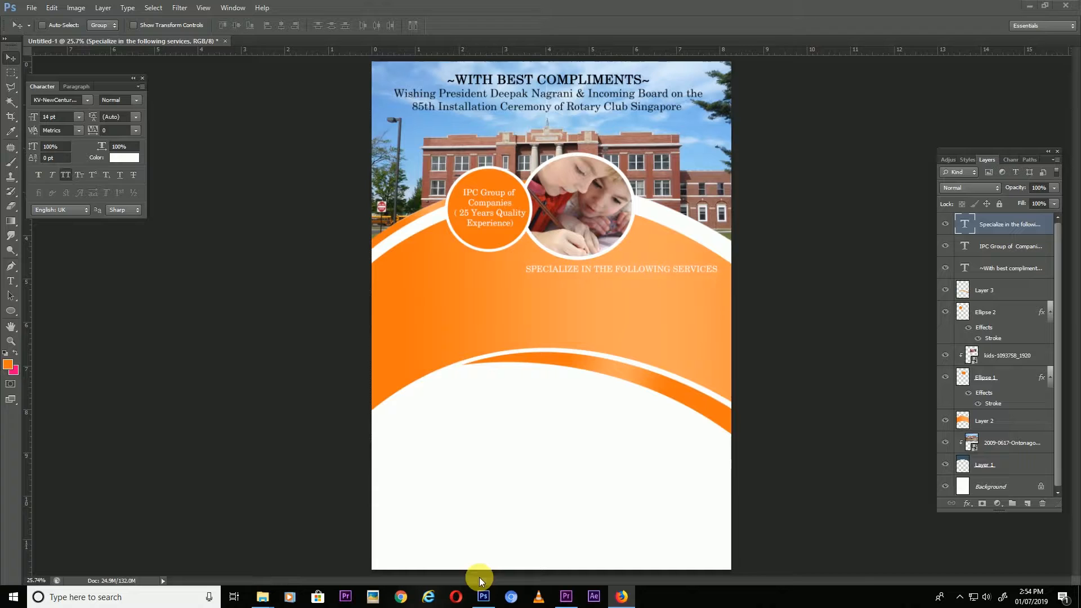
{"action": "key", "text": "t"}
{"action": "left_click", "coordinate": [399, 271]}
{"action": "key", "text": "ctrl+v"}
{"action": "left_click", "coordinate": [192, 28]}
{"action": "type", "text": "9"}
{"action": "key", "text": "Return"}
Resize the services list to 14 pt, add line breaks before * SERVICE and WORLD, and reposition it.
{"action": "left_click_drag", "start_coordinate": [510, 279], "coordinate": [588, 305]}
{"action": "left_click", "coordinate": [191, 28]}
{"action": "type", "text": "14"}
{"action": "key", "text": "Return"}
{"action": "left_click_drag", "start_coordinate": [524, 414], "coordinate": [649, 405]}
{"action": "left_click", "coordinate": [416, 347]}
{"action": "key", "text": "Return"}
{"action": "left_click", "coordinate": [509, 355]}
{"action": "key", "text": "Return"}
{"action": "left_click_drag", "start_coordinate": [526, 452], "coordinate": [465, 458]}
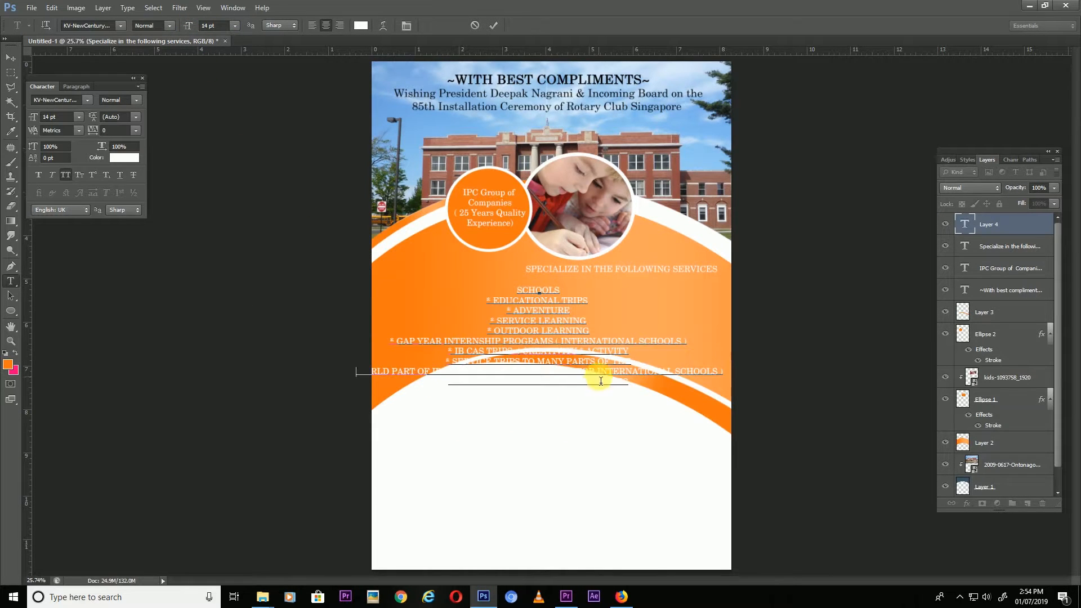
Resize the list to 8 pt, then 11 pt, and put ( INTERNATIONAL SCHOOLS ) on its own line.
{"action": "key", "text": "ctrl+a"}
{"action": "left_click", "coordinate": [191, 27]}
{"action": "type", "text": "8"}
{"action": "key", "text": "Return"}
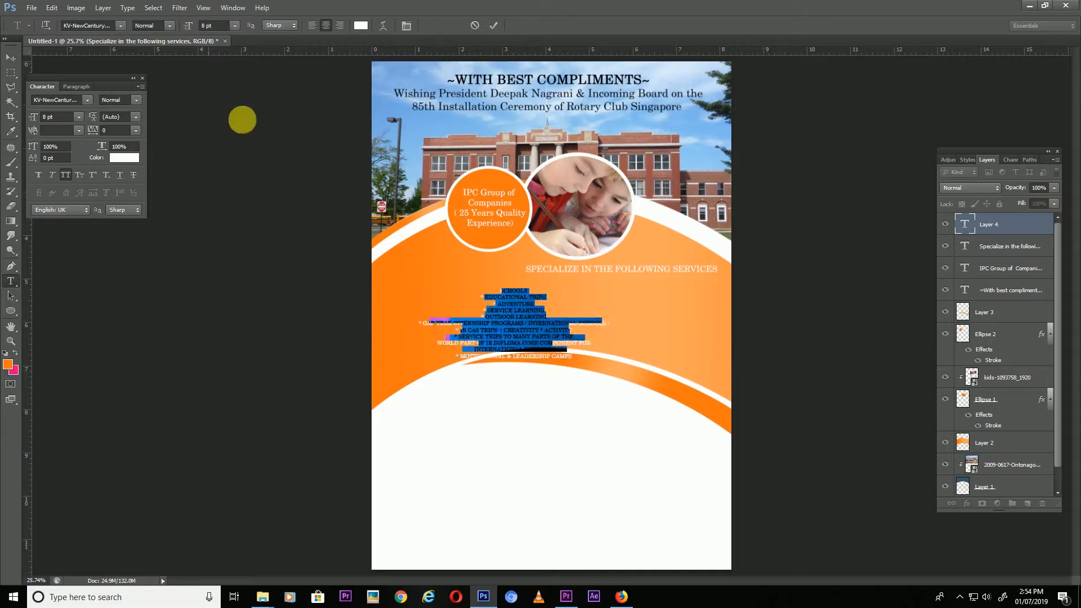
{"action": "left_click_drag", "start_coordinate": [377, 219], "coordinate": [330, 188]}
{"action": "left_click_drag", "start_coordinate": [192, 26], "coordinate": [195, 27]}
{"action": "left_click", "coordinate": [506, 308]}
{"action": "left_click_drag", "start_coordinate": [562, 372], "coordinate": [583, 375]}
{"action": "key", "text": "Return"}
{"action": "left_click_drag", "start_coordinate": [498, 383], "coordinate": [476, 376]}
Set the services list to 14 pt with SCHOOLS as a 22 pt title, then move it into place.
{"action": "key", "text": "ctrl+a"}
{"action": "left_click_drag", "start_coordinate": [189, 24], "coordinate": [213, 26]}
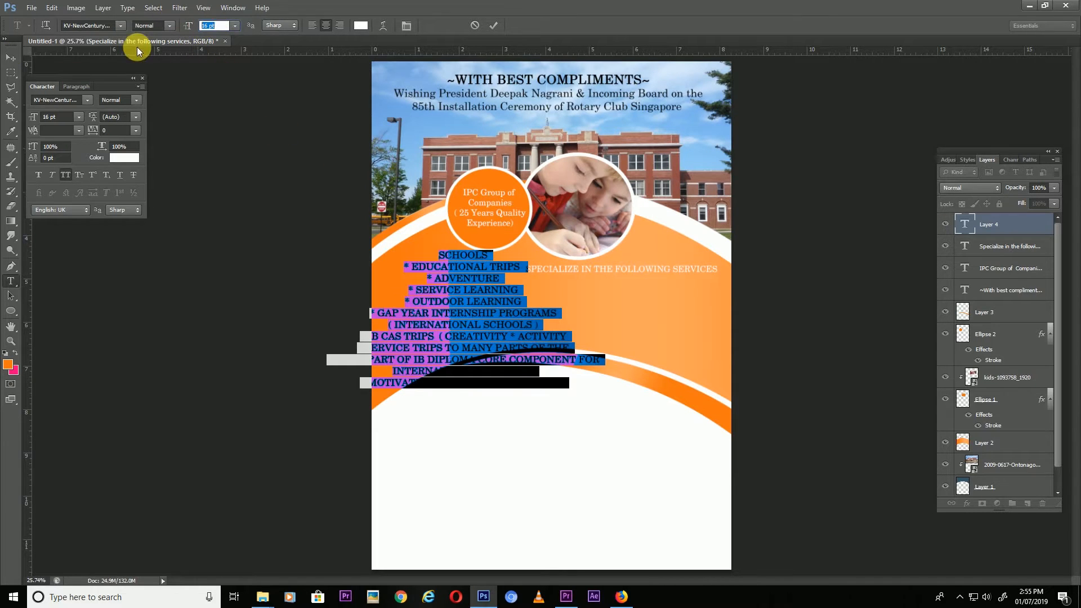
{"action": "type", "text": "14"}
{"action": "key", "text": "Return"}
{"action": "left_click", "coordinate": [481, 261]}
{"action": "left_click_drag", "start_coordinate": [449, 258], "coordinate": [122, 48]}
{"action": "left_click", "coordinate": [11, 57]}
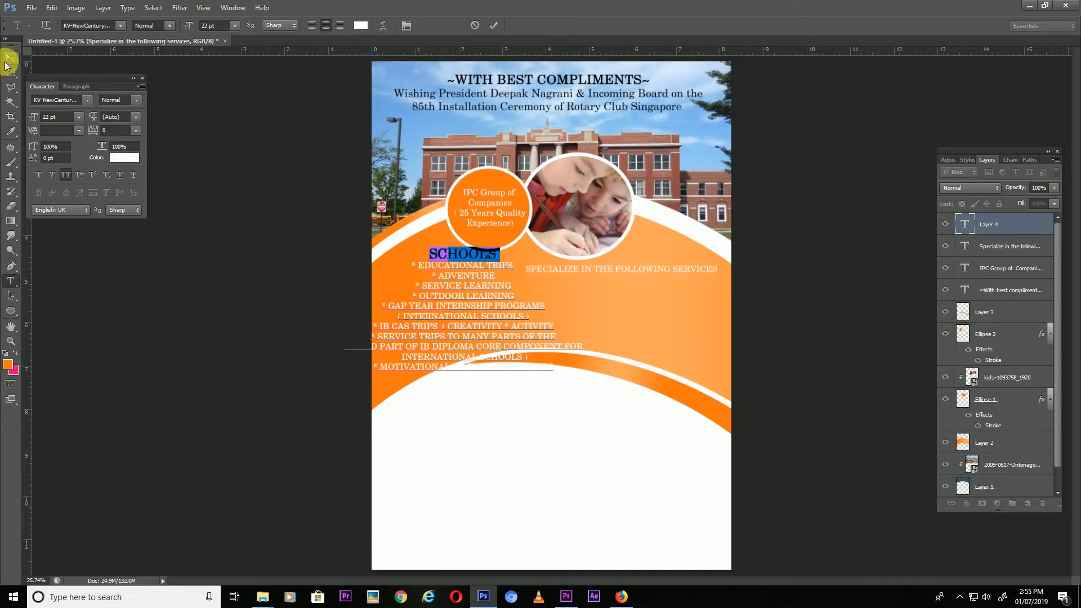
{"action": "left_click_drag", "start_coordinate": [444, 308], "coordinate": [482, 336]}
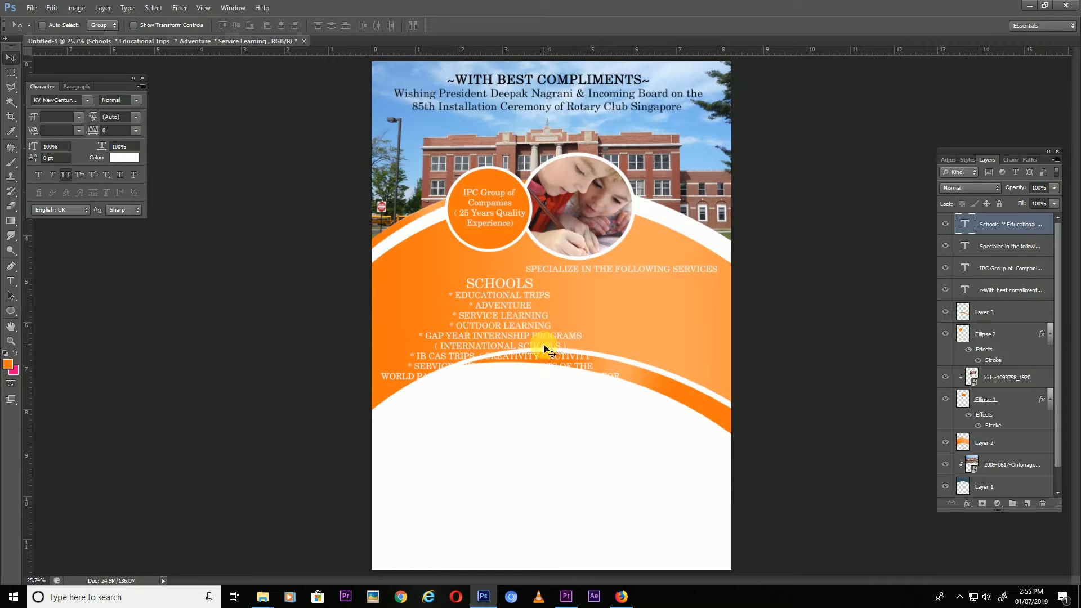
{"action": "scroll", "coordinate": [981, 433], "scroll_direction": "down", "scroll_amount": 2}
Add a new layer above Background and remove the middle stop in the Gradient Editor.
{"action": "left_click", "coordinate": [1006, 486]}
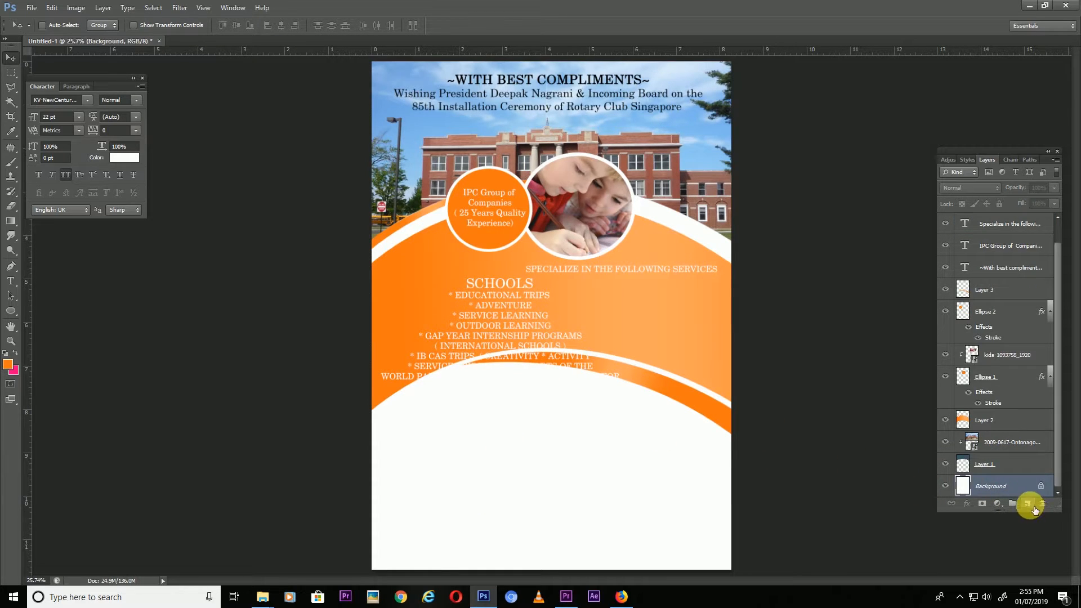
{"action": "left_click", "coordinate": [1028, 505]}
{"action": "left_click", "coordinate": [11, 219]}
{"action": "left_click", "coordinate": [55, 25]}
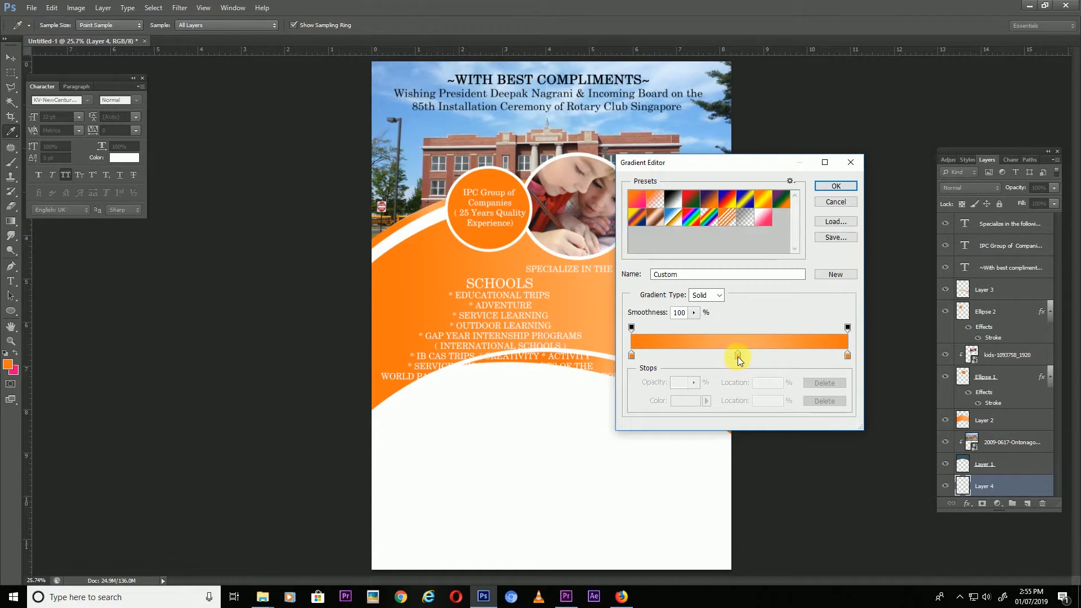
{"action": "left_click_drag", "start_coordinate": [738, 358], "coordinate": [817, 364]}
Set the gradient's right stop to sky blue and its left stop to near-white.
{"action": "double_click", "coordinate": [847, 356]}
{"action": "left_click", "coordinate": [230, 296]}
{"action": "left_click", "coordinate": [158, 260]}
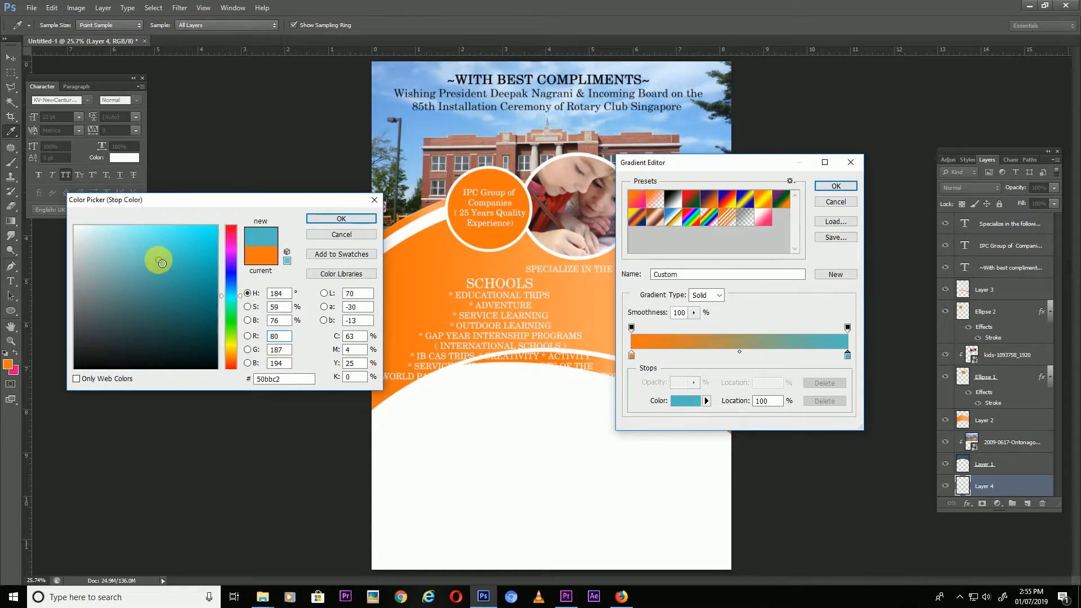
{"action": "left_click", "coordinate": [231, 284]}
{"action": "left_click", "coordinate": [181, 247]}
{"action": "left_click", "coordinate": [338, 219]}
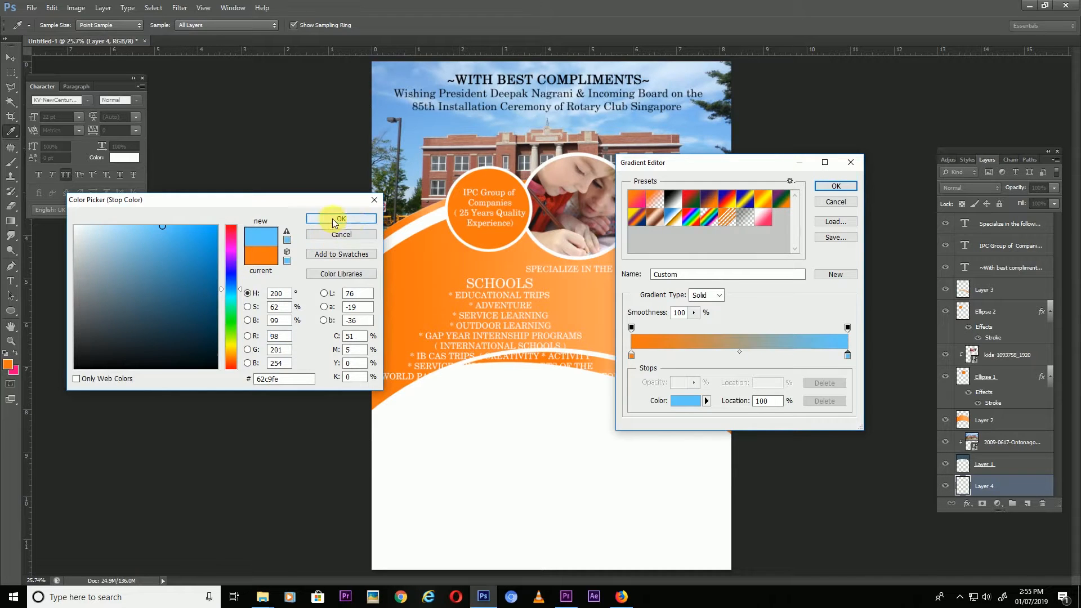
{"action": "double_click", "coordinate": [631, 355]}
{"action": "left_click", "coordinate": [231, 293]}
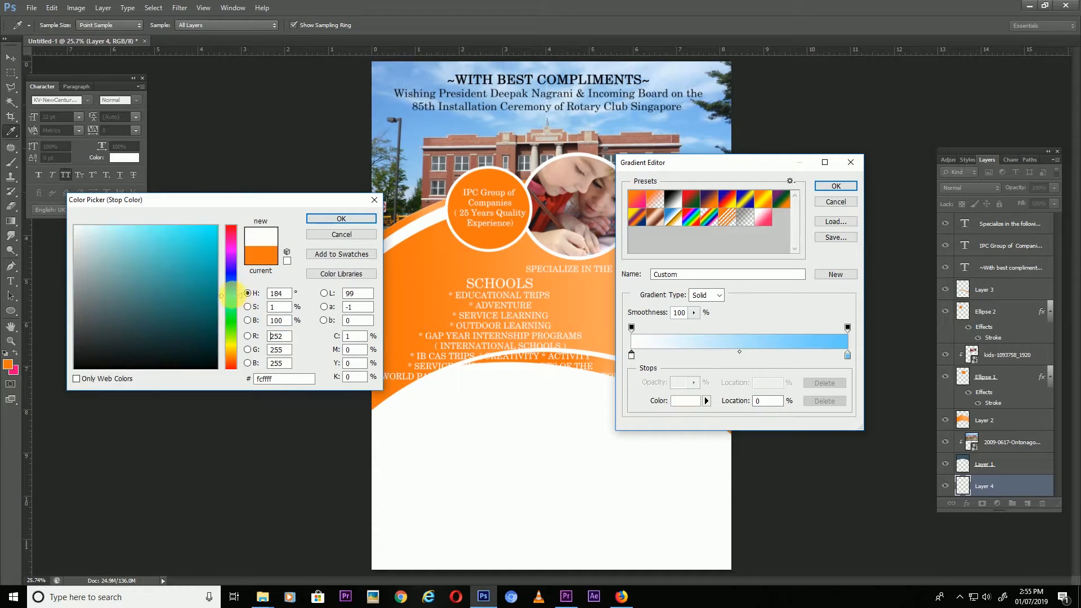
{"action": "left_click", "coordinate": [90, 226]}
{"action": "left_click", "coordinate": [342, 219]}
{"action": "left_click", "coordinate": [836, 186]}
Draw the gradient on the new layer, light blue at the top fading to white below, and zoom out slightly.
{"action": "left_click_drag", "start_coordinate": [549, 392], "coordinate": [570, 383]}
{"action": "left_click_drag", "start_coordinate": [565, 522], "coordinate": [565, 524]}
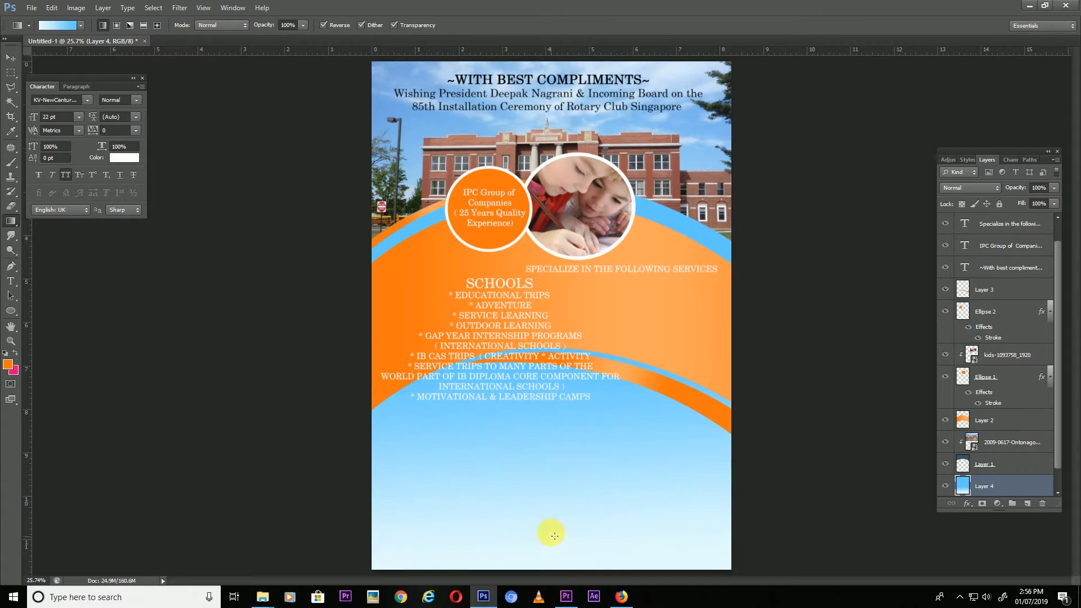
{"action": "left_click", "coordinate": [10, 58]}
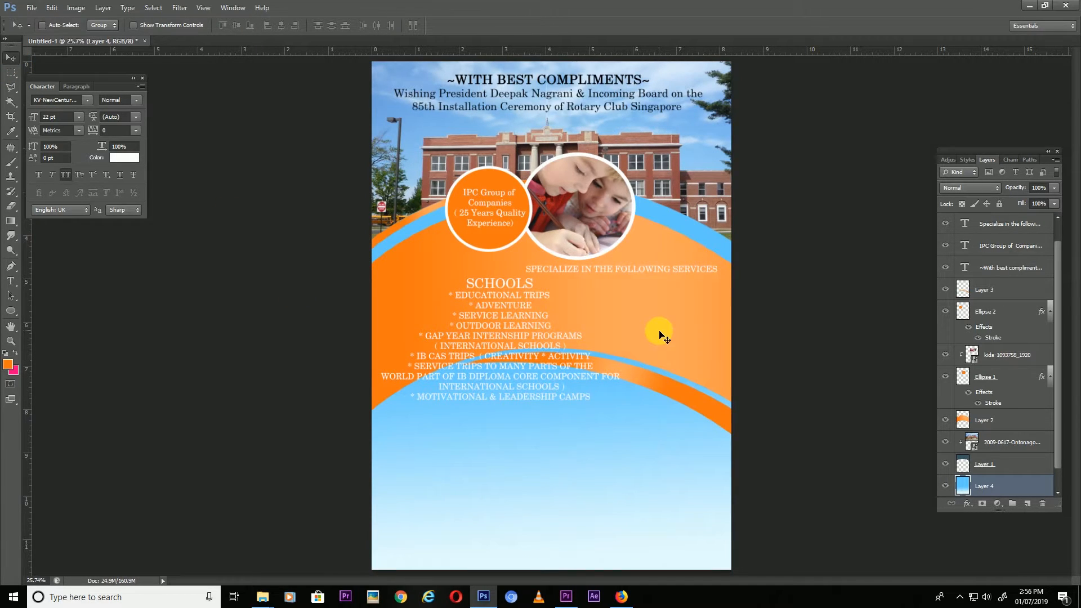
{"action": "key", "text": "ctrl+minus"}
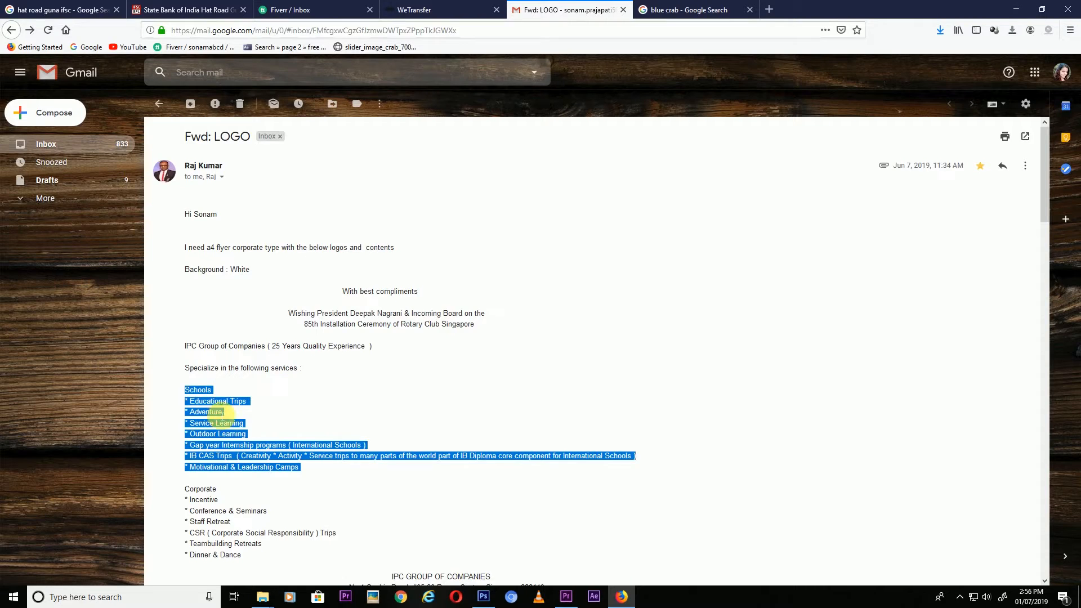
{"action": "left_click_drag", "start_coordinate": [212, 413], "coordinate": [326, 501]}
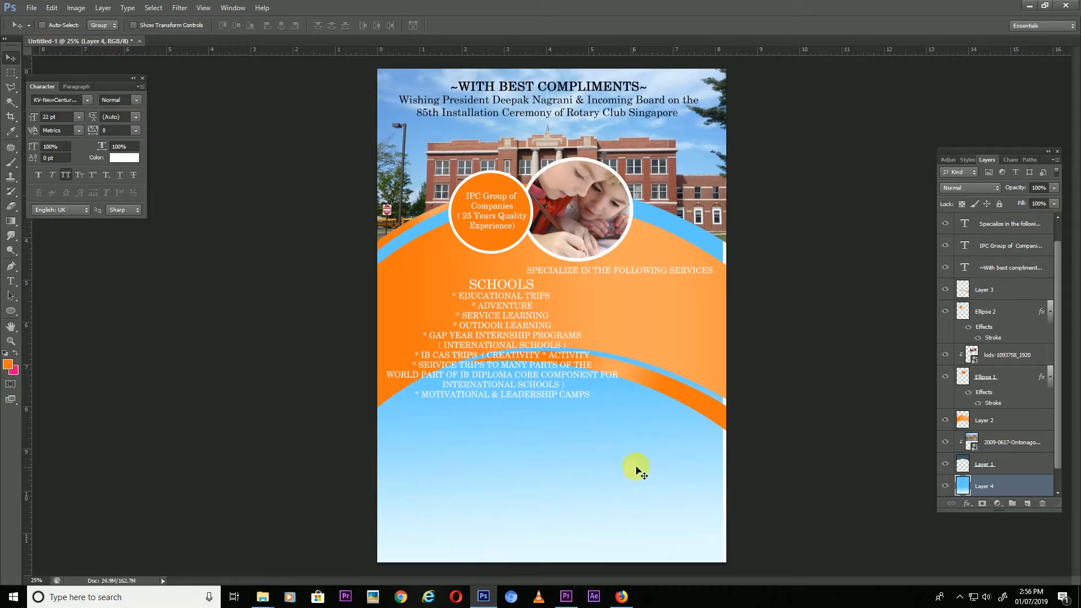
Paste the Corporate list below the arcs at 18 pt with CORPORATE at 20 pt, and move it up-right.
{"action": "key", "text": "t"}
{"action": "left_click", "coordinate": [496, 430]}
{"action": "key", "text": "ctrl+v"}
{"action": "key", "text": "ctrl+a"}
{"action": "left_click_drag", "start_coordinate": [188, 27], "coordinate": [179, 49]}
{"action": "type", "text": "18"}
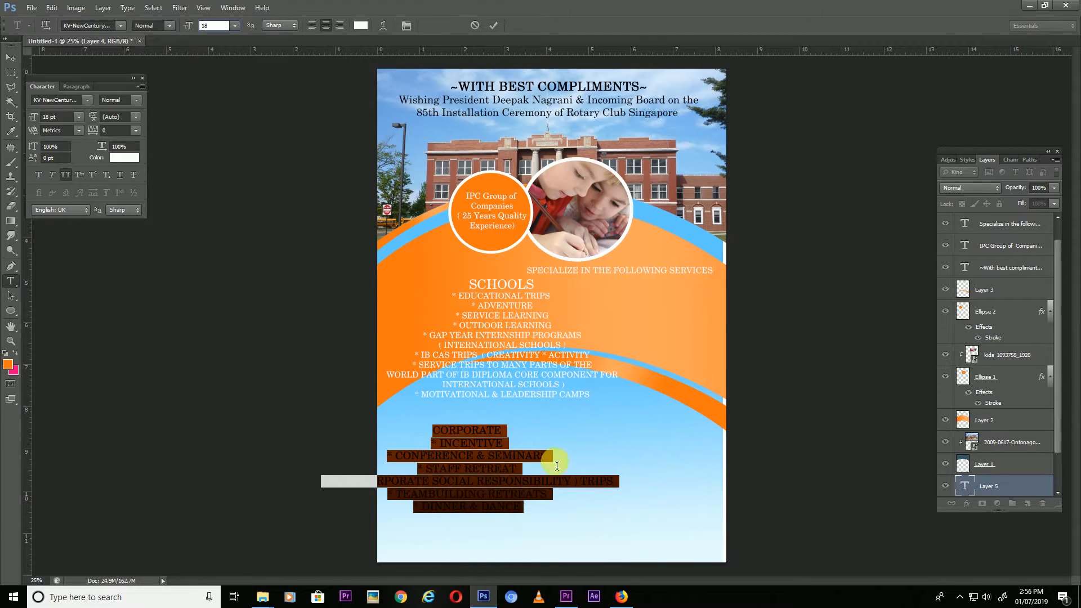
{"action": "double_click", "coordinate": [496, 429]}
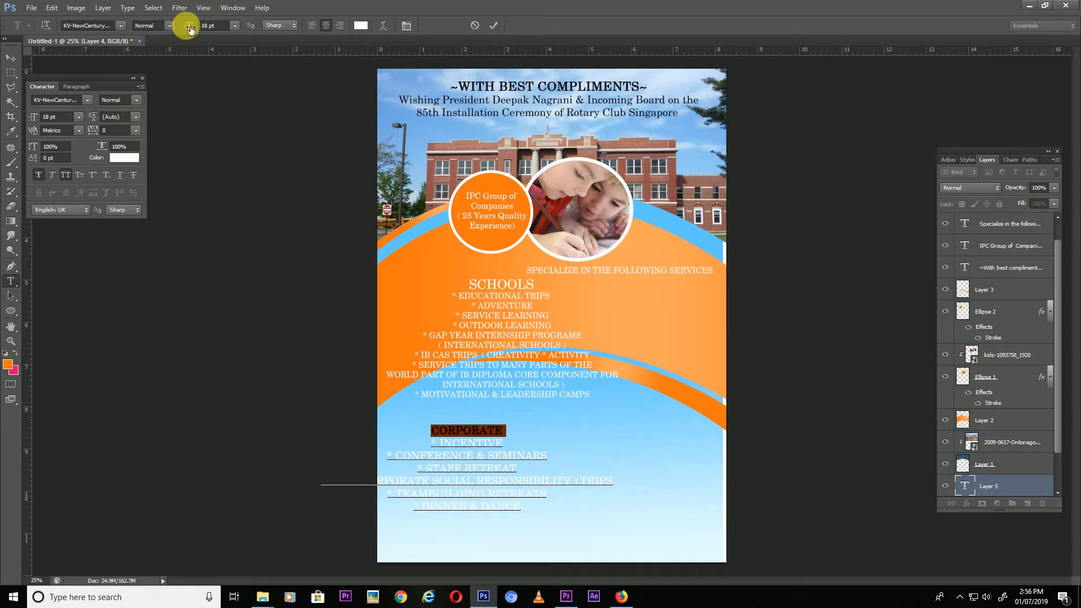
{"action": "type", "text": "20"}
{"action": "left_click", "coordinate": [11, 58]}
{"action": "left_click_drag", "start_coordinate": [475, 442], "coordinate": [510, 424]}
Nudge the Schools list into position and reselect the Corporate text layer.
{"action": "double_click", "coordinate": [524, 284]}
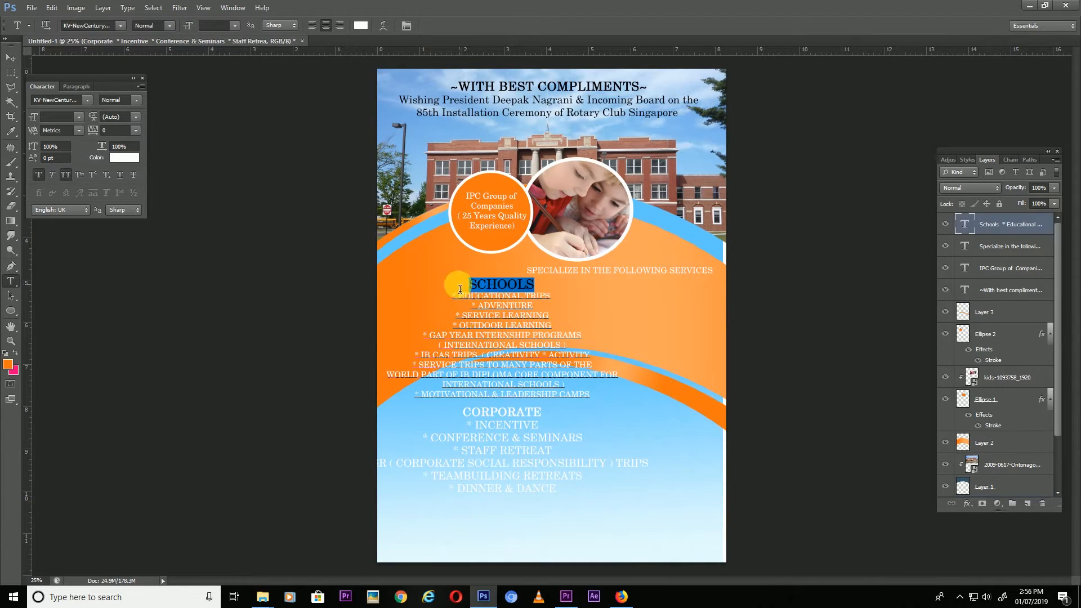
{"action": "left_click", "coordinate": [11, 59]}
{"action": "left_click_drag", "start_coordinate": [519, 422], "coordinate": [549, 423]}
{"action": "right_click", "coordinate": [510, 423]}
{"action": "left_click", "coordinate": [513, 423]}
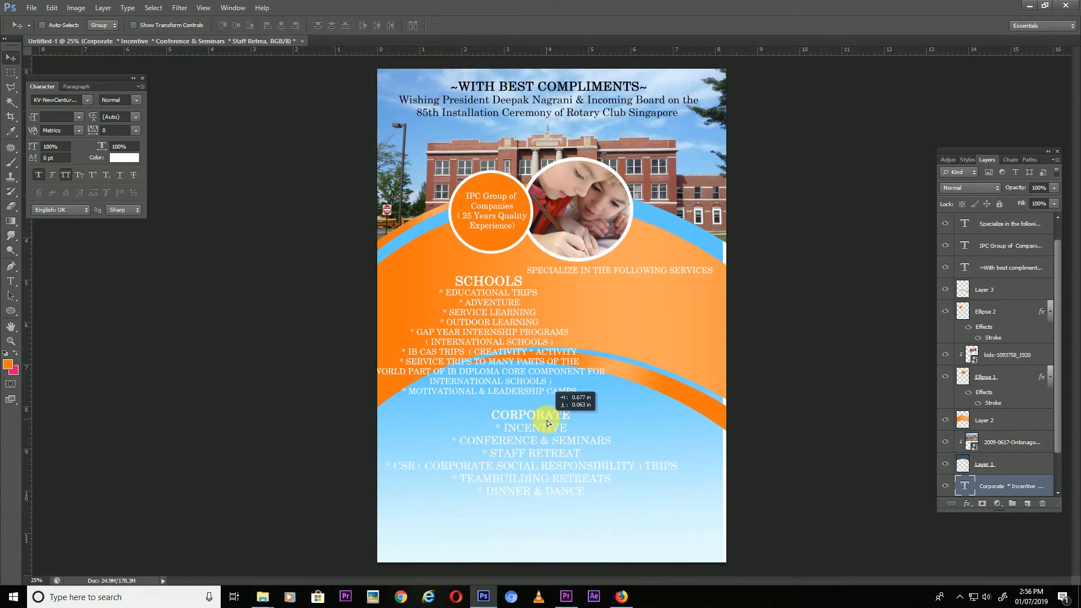
Change the Corporate text colour to black.
{"action": "double_click", "coordinate": [519, 441]}
{"action": "key", "text": "ctrl+a"}
{"action": "left_click", "coordinate": [361, 25]}
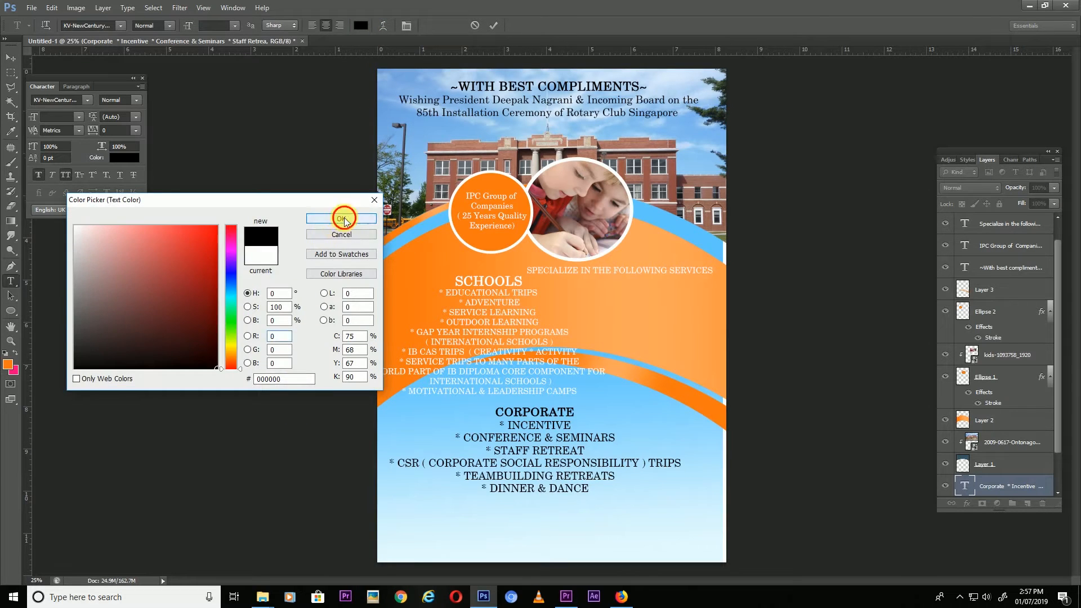
{"action": "left_click", "coordinate": [340, 218]}
{"action": "left_click", "coordinate": [10, 57]}
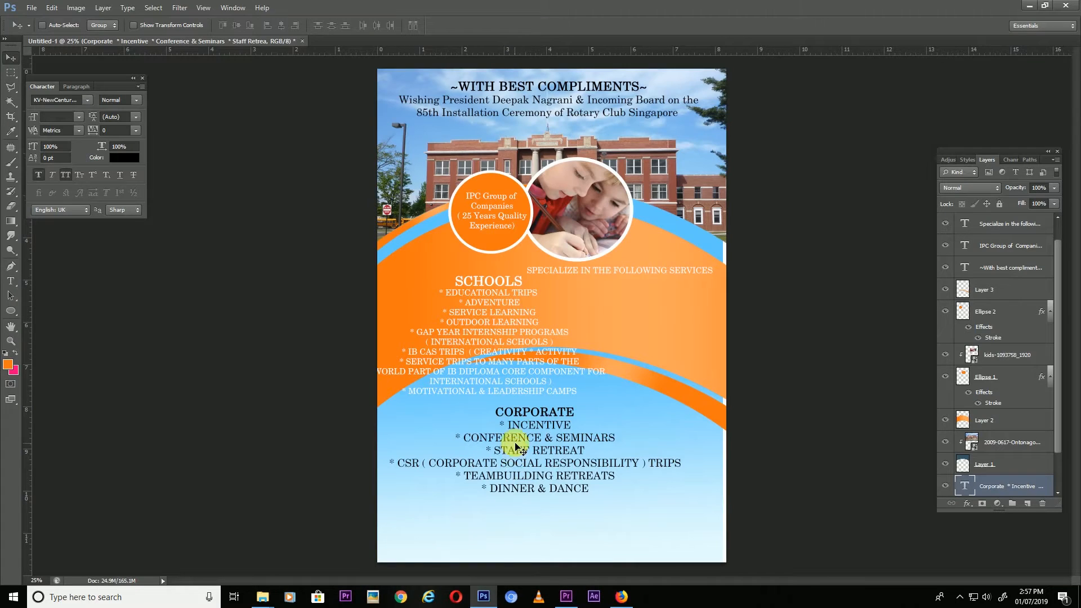
{"action": "double_click", "coordinate": [509, 445]}
Set the Incentive to Dinner & Dance lines of the Corporate list to 16 pt.
{"action": "left_click_drag", "start_coordinate": [500, 425], "coordinate": [592, 489]}
{"action": "left_click_drag", "start_coordinate": [63, 118], "coordinate": [2, 123]}
{"action": "type", "text": "16"}
{"action": "left_click", "coordinate": [10, 58]}
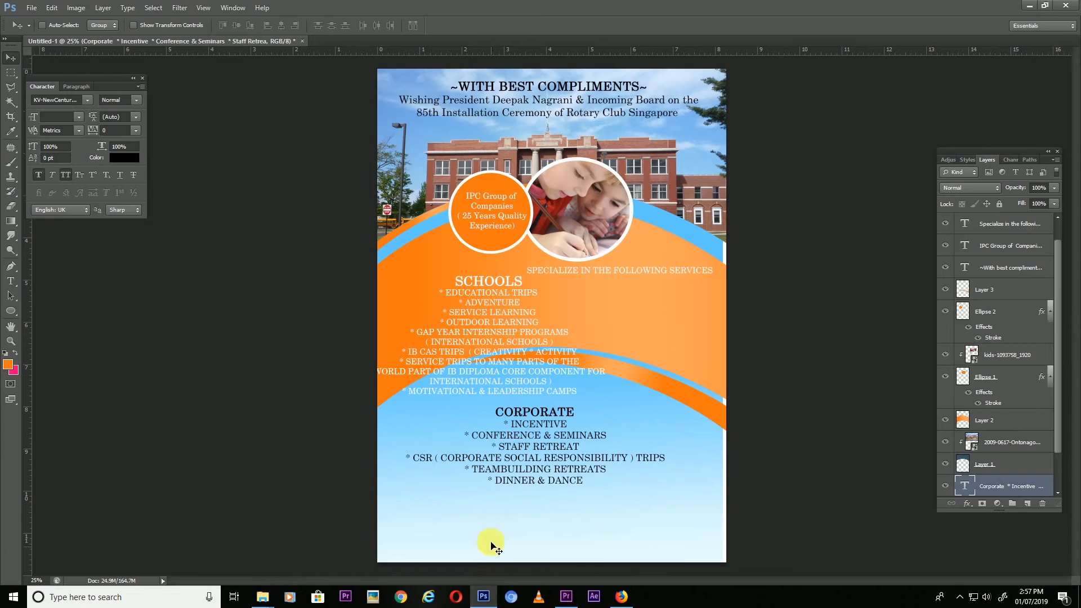
Add a text block with the IPC GROUP OF COMPANIES name and address pasted from the email.
{"action": "key", "text": "t"}
{"action": "type", "text": "IPC GROUP OF COMPANIES"}
{"action": "left_click", "coordinate": [622, 596]}
{"action": "left_click_drag", "start_coordinate": [349, 460], "coordinate": [545, 460]}
{"action": "left_click", "coordinate": [484, 597]}
{"action": "key", "text": "Return"}
{"action": "left_click", "coordinate": [569, 492]}
{"action": "type", "text": "No 1 Sophia Road, #05-20 Peace Centre, Singapore 228149"}
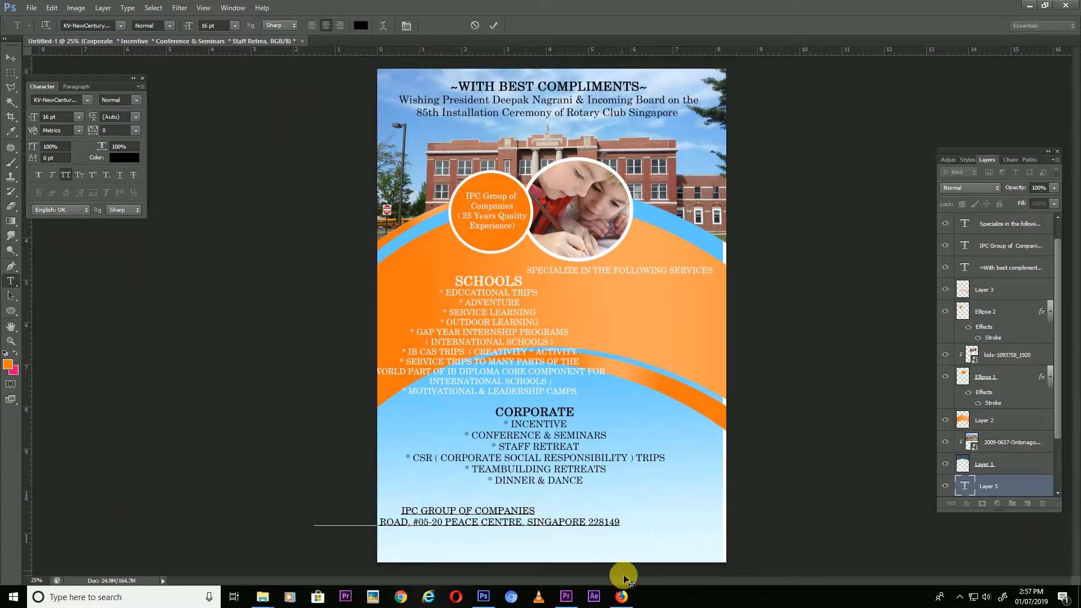
Paste the email and website line as the next line of the contact text.
{"action": "left_click", "coordinate": [622, 596]}
{"action": "left_click_drag", "start_coordinate": [374, 471], "coordinate": [539, 472]}
{"action": "left_click", "coordinate": [487, 596]}
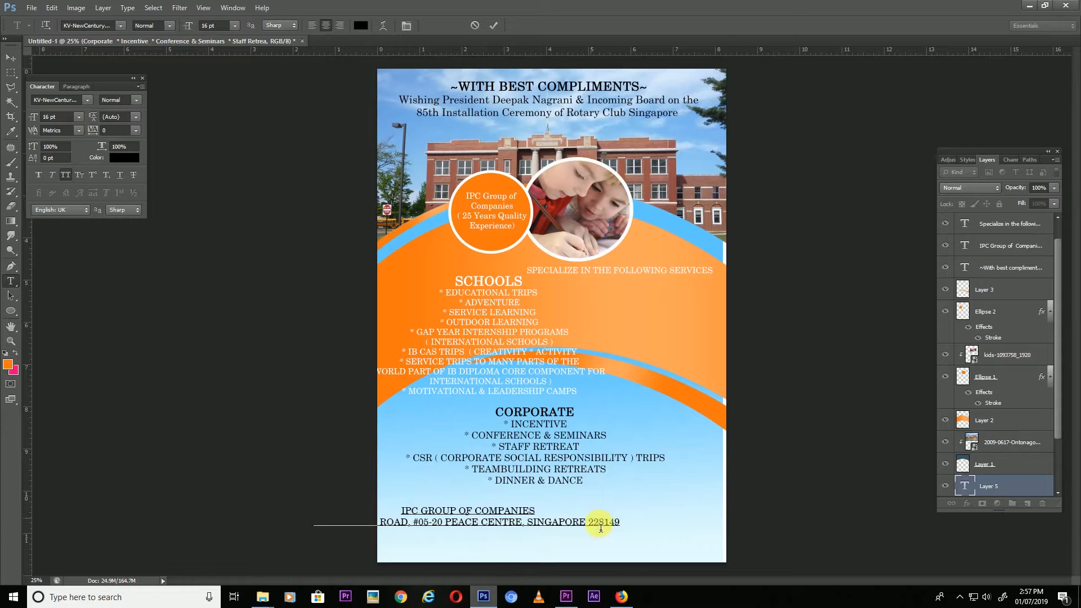
{"action": "key", "text": "Return"}
{"action": "key", "text": "ctrl+v"}
Set the whole contact block to 13 pt and move it right and up.
{"action": "key", "text": "ctrl+a"}
{"action": "left_click", "coordinate": [187, 25]}
{"action": "key", "text": "Down"}
{"action": "key", "text": "Down"}
{"action": "key", "text": "Down"}
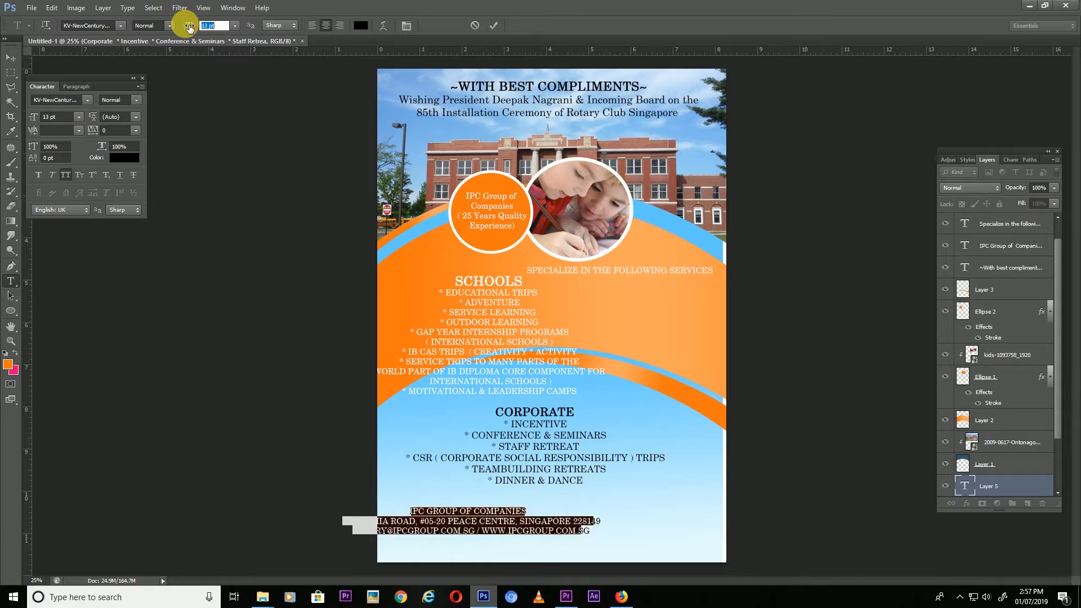
{"action": "left_click", "coordinate": [10, 57]}
{"action": "left_click_drag", "start_coordinate": [479, 517], "coordinate": [518, 512]}
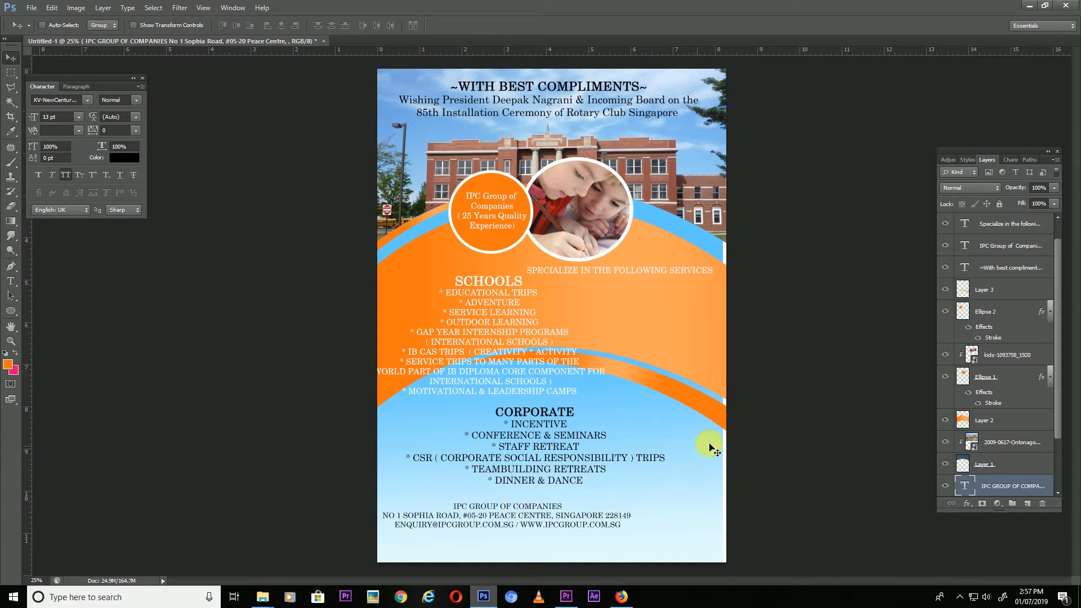
{"action": "right_click", "coordinate": [705, 472]}
Move the company contact block right and down on the flyer.
{"action": "left_click", "coordinate": [716, 473]}
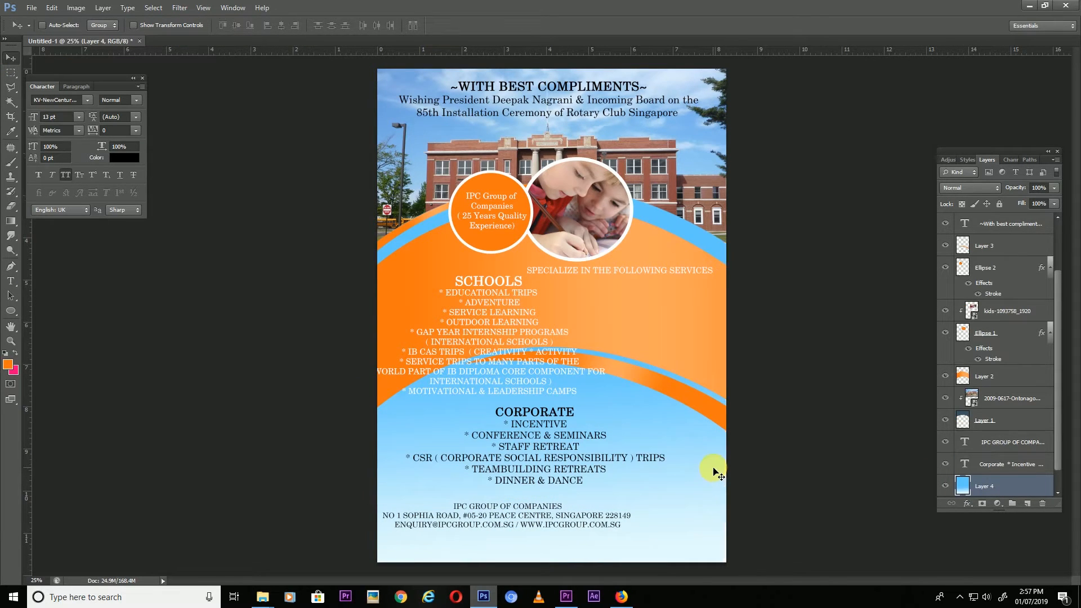
{"action": "right_click", "coordinate": [498, 505]}
{"action": "left_click", "coordinate": [508, 512]}
{"action": "left_click_drag", "start_coordinate": [524, 514], "coordinate": [561, 530]}
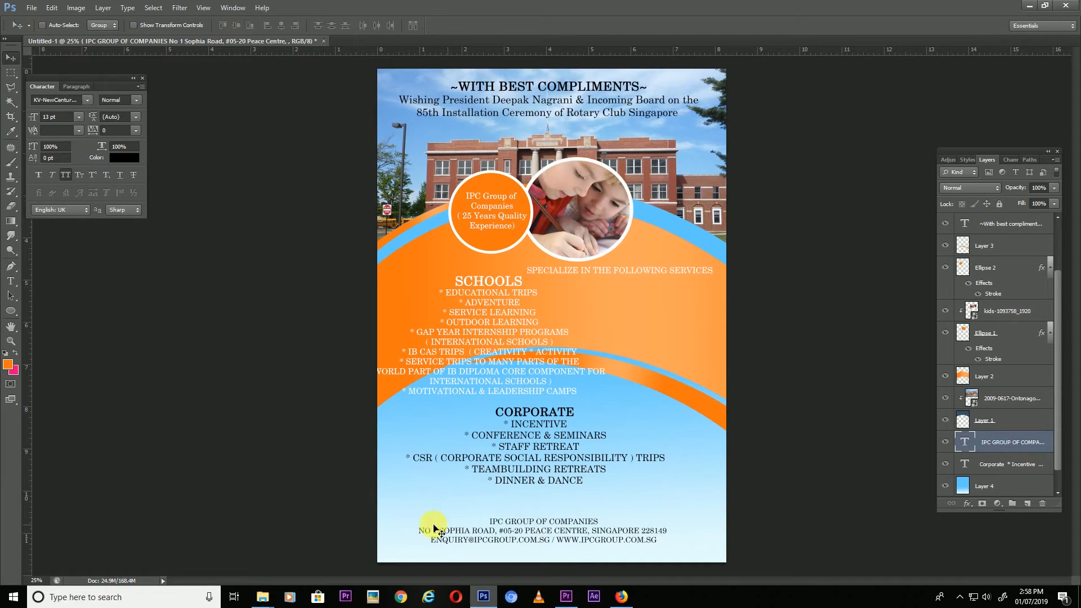
Place the We Are Family badge logo, shrink it and stack it above the circle photos.
{"action": "mouse_move", "coordinate": [260, 585]}
{"action": "left_click", "coordinate": [374, 549]}
{"action": "left_click_drag", "start_coordinate": [329, 79], "coordinate": [507, 486]}
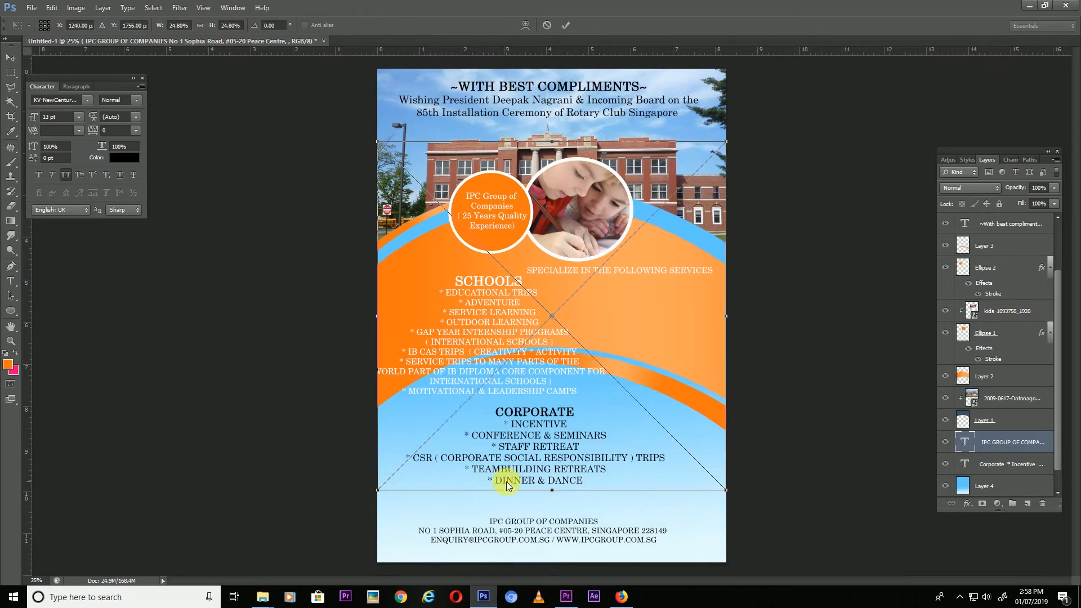
{"action": "left_click_drag", "start_coordinate": [726, 142], "coordinate": [636, 291]}
{"action": "left_click_drag", "start_coordinate": [575, 326], "coordinate": [666, 481]}
{"action": "left_click_drag", "start_coordinate": [699, 416], "coordinate": [719, 489]}
{"action": "left_click_drag", "start_coordinate": [696, 498], "coordinate": [692, 445]}
{"action": "left_click_drag", "start_coordinate": [979, 447], "coordinate": [979, 270]}
{"action": "left_click_drag", "start_coordinate": [695, 448], "coordinate": [661, 335]}
Place the partner logos image from the Corporate Flyer folder, moved down and shrunk.
{"action": "left_click", "coordinate": [262, 597]}
{"action": "left_click", "coordinate": [352, 544]}
{"action": "left_click_drag", "start_coordinate": [266, 85], "coordinate": [565, 449]}
{"action": "left_click_drag", "start_coordinate": [598, 432], "coordinate": [600, 533]}
{"action": "left_click_drag", "start_coordinate": [727, 548], "coordinate": [645, 510]}
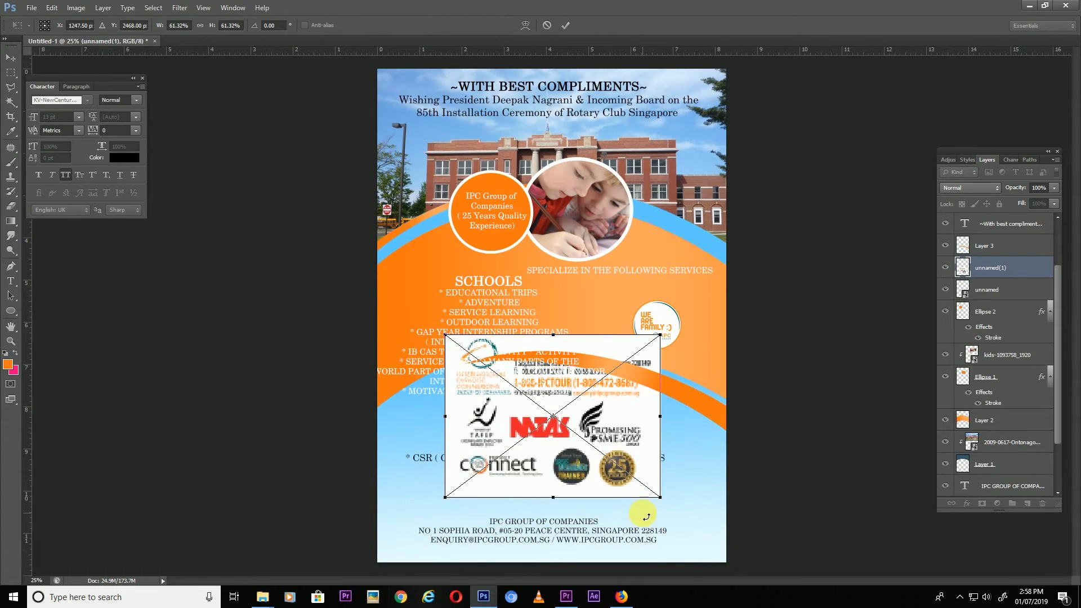
{"action": "key", "text": "Return"}
Copy just the logos area onto its own layer and delete the original placed image.
{"action": "left_click", "coordinate": [11, 72]}
{"action": "left_click_drag", "start_coordinate": [449, 398], "coordinate": [657, 494]}
{"action": "key", "text": "ctrl+j"}
{"action": "key", "text": "v"}
{"action": "left_click", "coordinate": [987, 291]}
{"action": "key", "text": "Delete"}
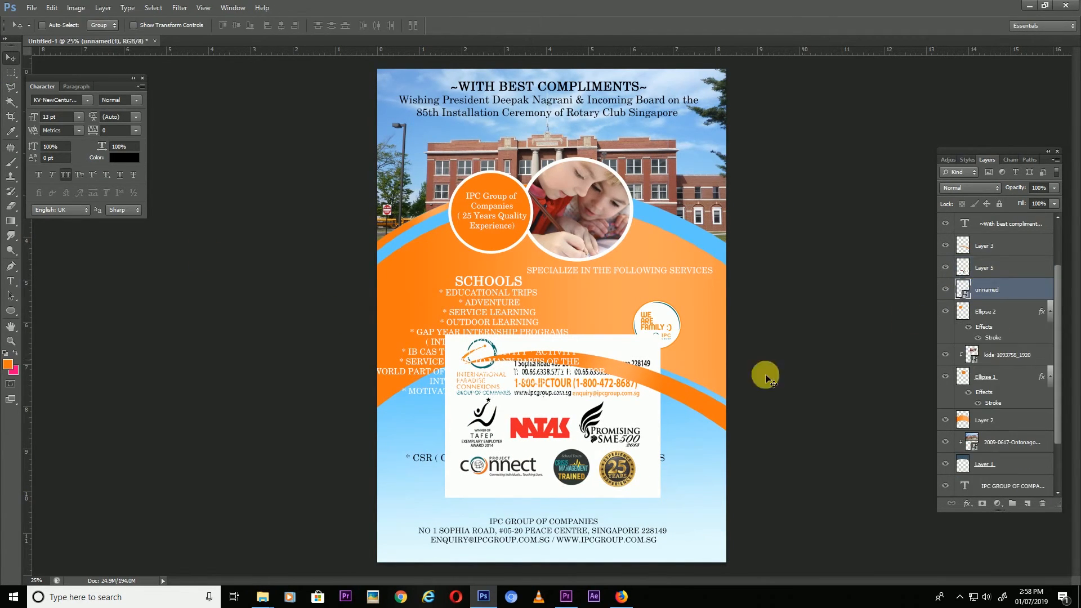
Scale the logo strip to about half and position it at the lower right.
{"action": "right_click", "coordinate": [579, 441]}
{"action": "left_click", "coordinate": [588, 449]}
{"action": "key", "text": "ctrl+t"}
{"action": "left_click_drag", "start_coordinate": [656, 397], "coordinate": [614, 453]}
{"action": "left_click_drag", "start_coordinate": [575, 455], "coordinate": [687, 504]}
{"action": "key", "text": "Return"}
{"action": "key", "text": "shift+Down"}
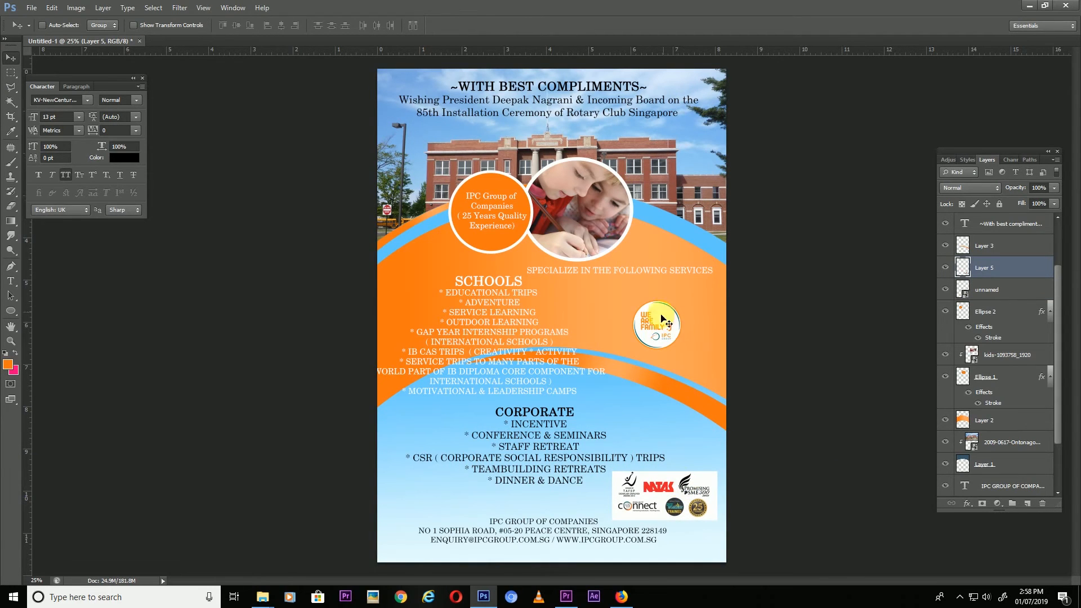
Move the We Are Family badge to the lower right and nudge it and the logo strip down.
{"action": "right_click", "coordinate": [659, 331]}
{"action": "left_click", "coordinate": [668, 344]}
{"action": "left_click_drag", "start_coordinate": [669, 345], "coordinate": [697, 448]}
{"action": "right_click", "coordinate": [655, 495]}
{"action": "left_click", "coordinate": [666, 502]}
{"action": "key", "text": "shift+Down"}
{"action": "right_click", "coordinate": [697, 447]}
{"action": "left_click", "coordinate": [716, 453]}
{"action": "key", "text": "shift+Down"}
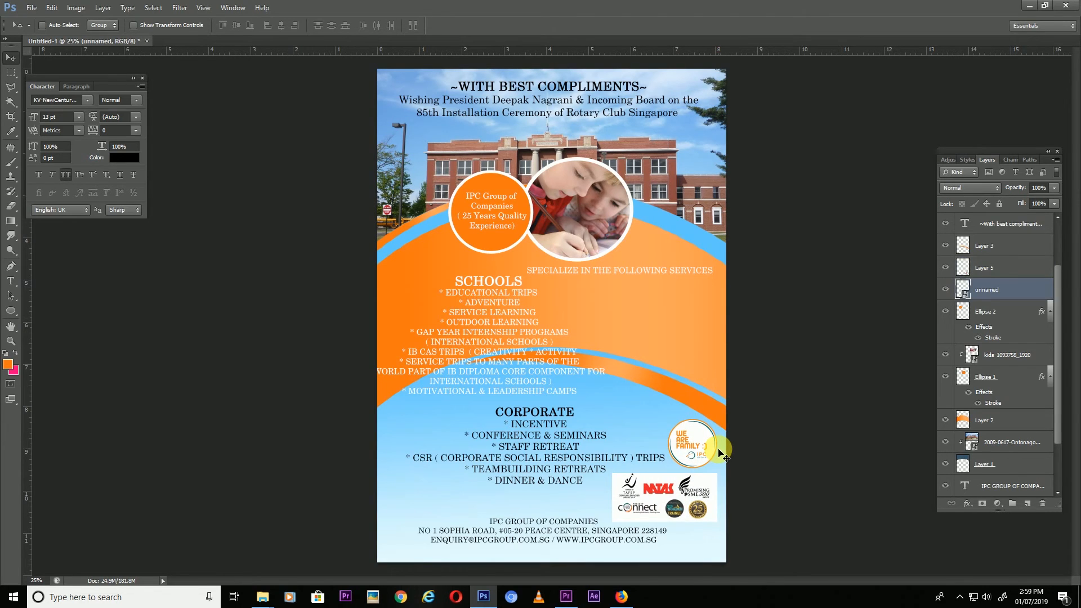